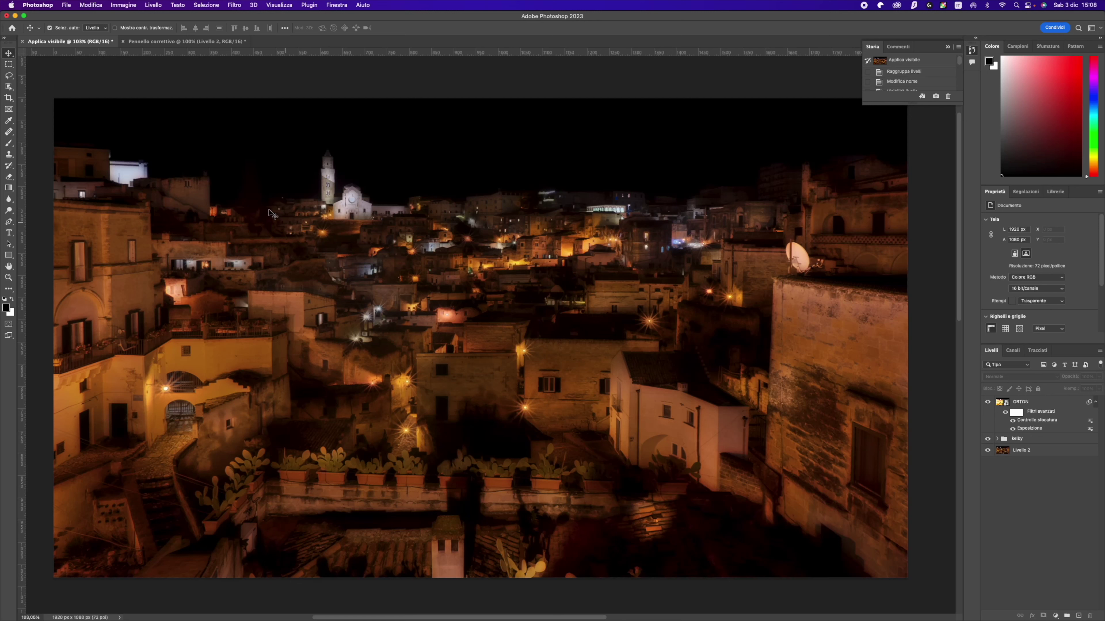
# Step: Compare the image with the ORTON layer and kelby group hidden, and show the kelby group again
pyautogui.click(988, 402)
pyautogui.click(988, 438)
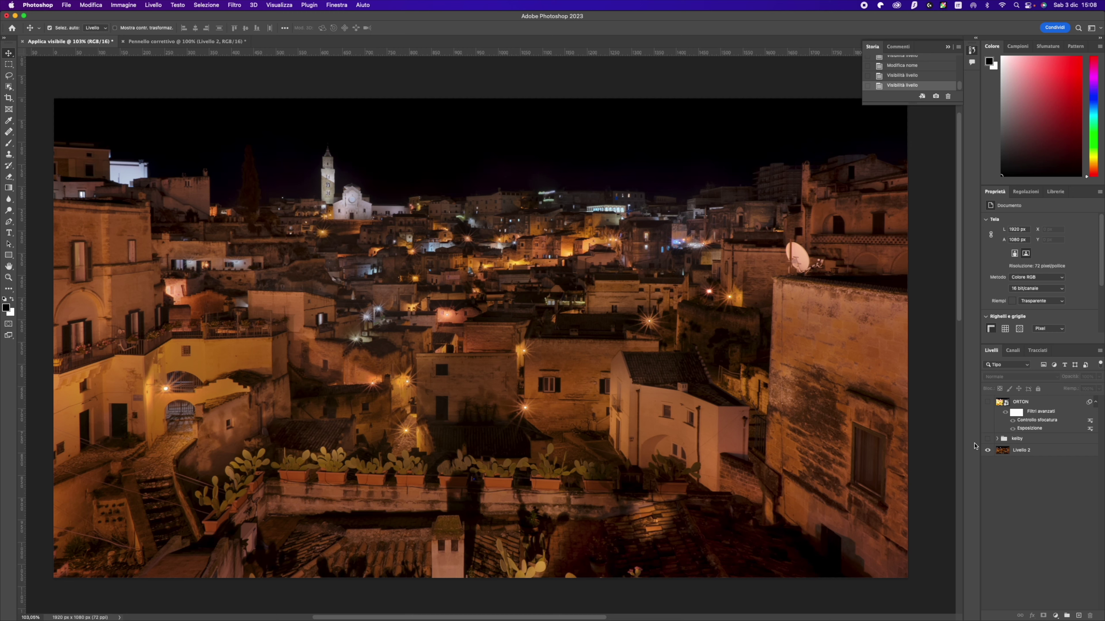
pyautogui.click(987, 439)
# Step: Preview the kelby group's effect at different opacities, return it to 100%, and show the ORTON layer again
pyautogui.click(1019, 443)
pyautogui.moveTo(1062, 379); pyautogui.dragTo(1093, 383)
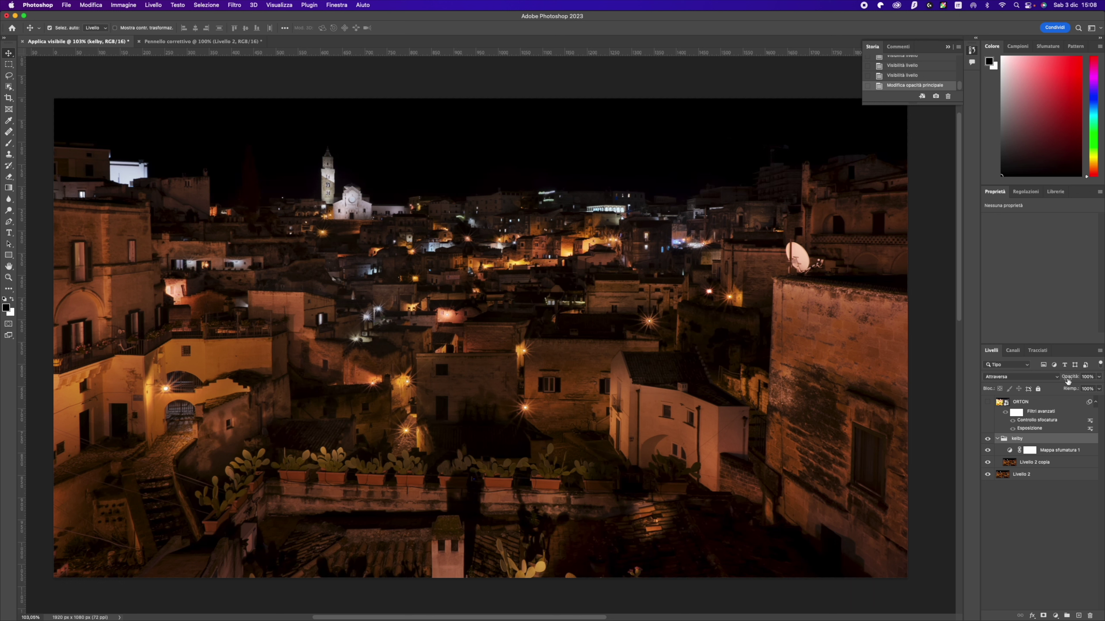
pyautogui.moveTo(1072, 379)
pyautogui.mouseDown()
pyautogui.moveTo(1052, 377)
pyautogui.moveTo(1089, 377)
pyautogui.mouseUp()
pyautogui.click(987, 402)
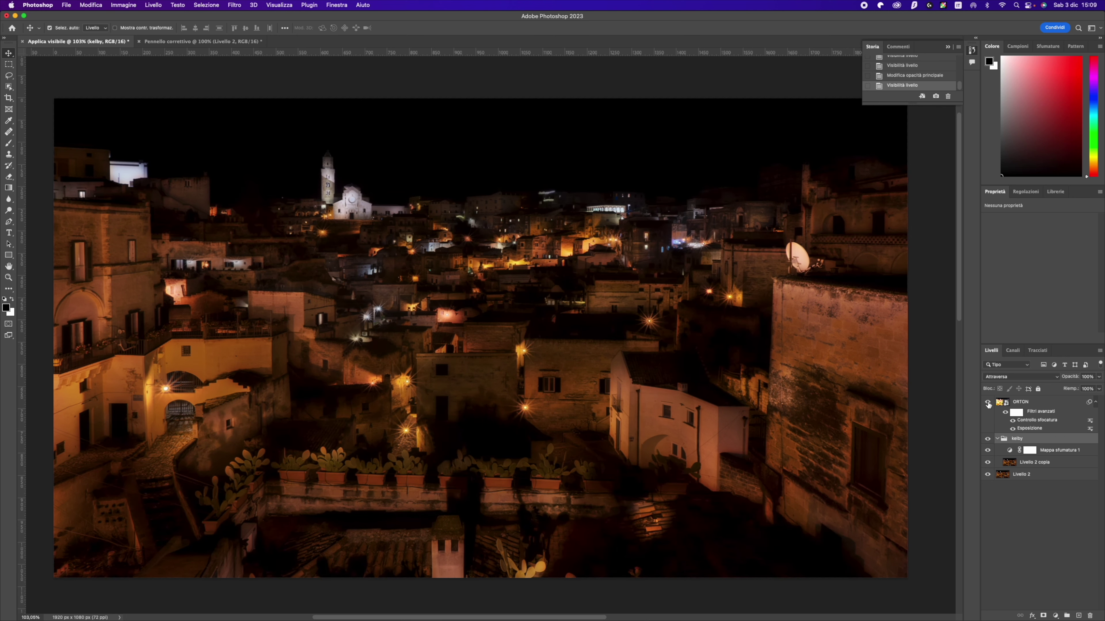
pyautogui.click(1023, 405)
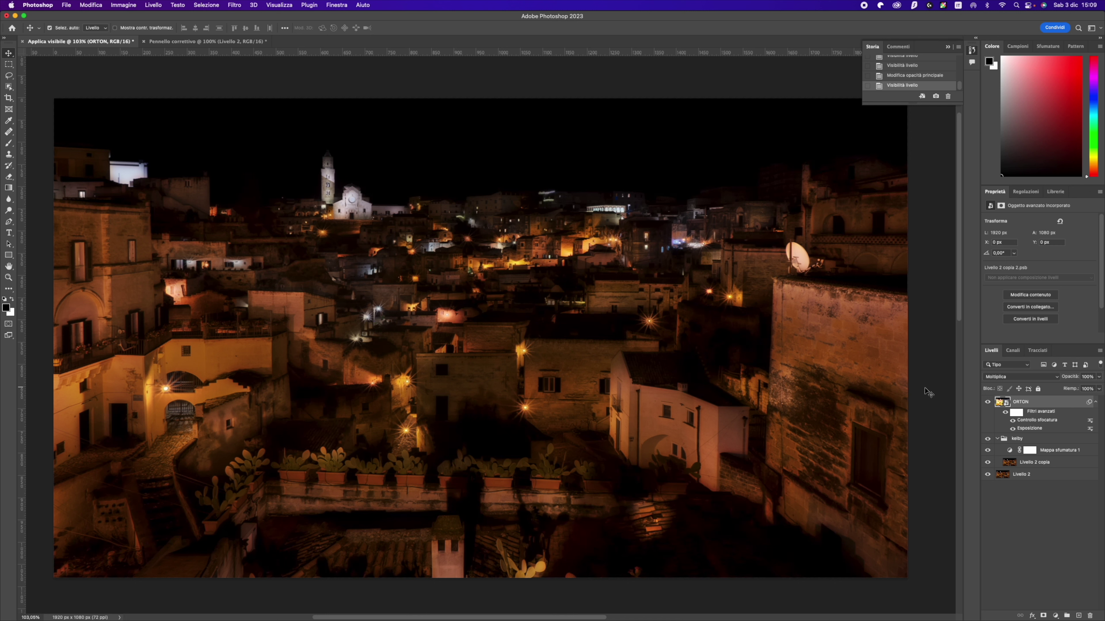
# Step: Switch to the Pennello correttivo document and rename its Livello 2 layer as BK
pyautogui.hotkey('ctrl', 'Tab')
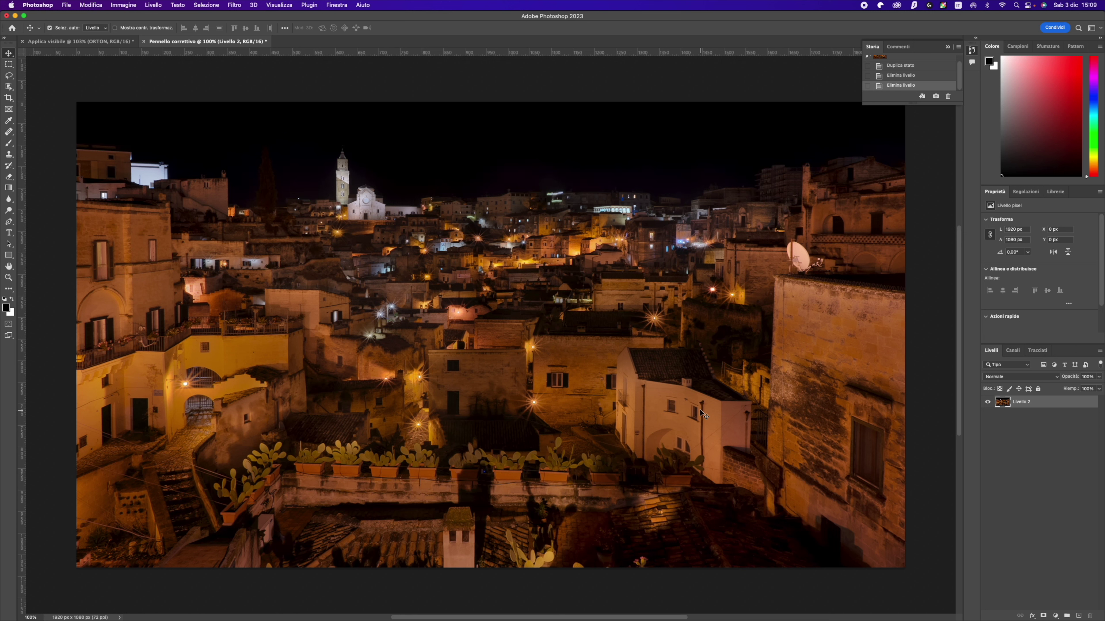
pyautogui.click(1024, 450)
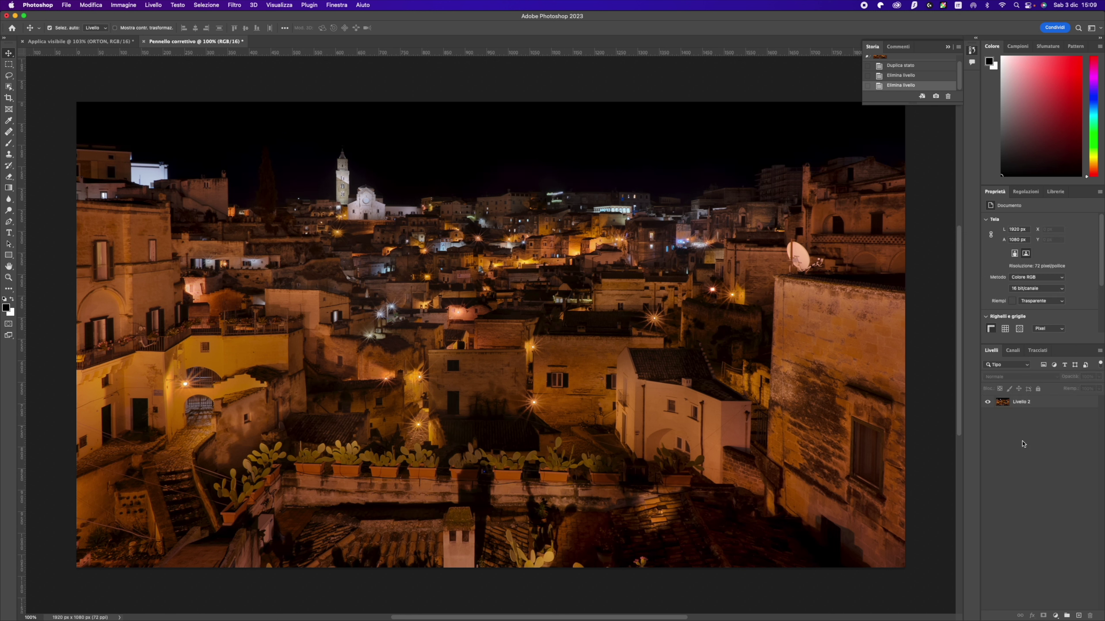
pyautogui.doubleClick(1022, 401)
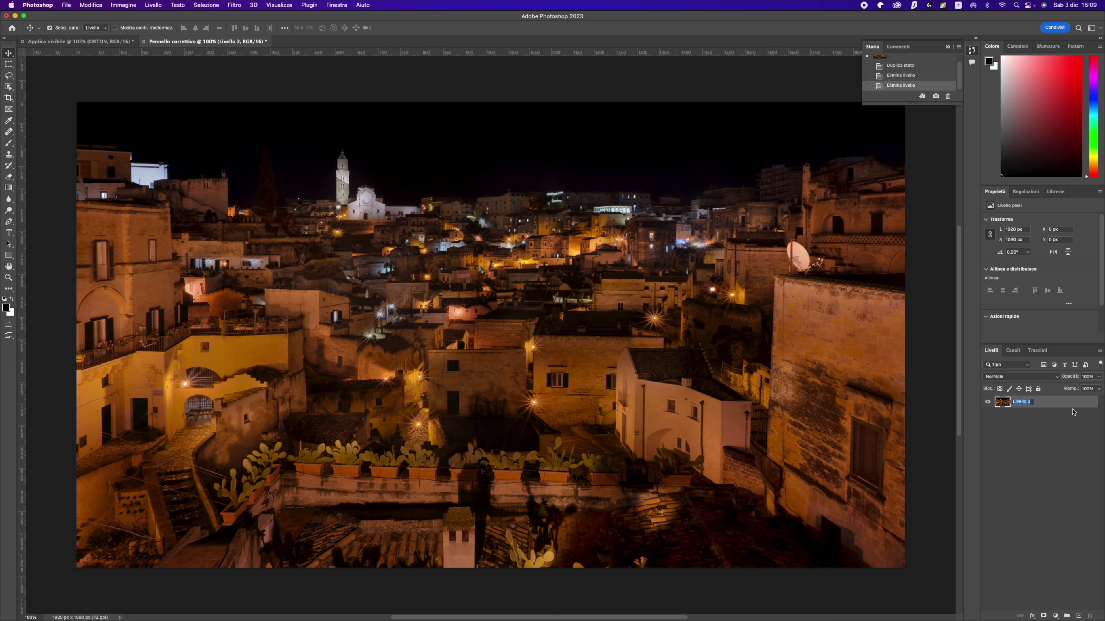
pyautogui.write('BK')
pyautogui.press('Return')
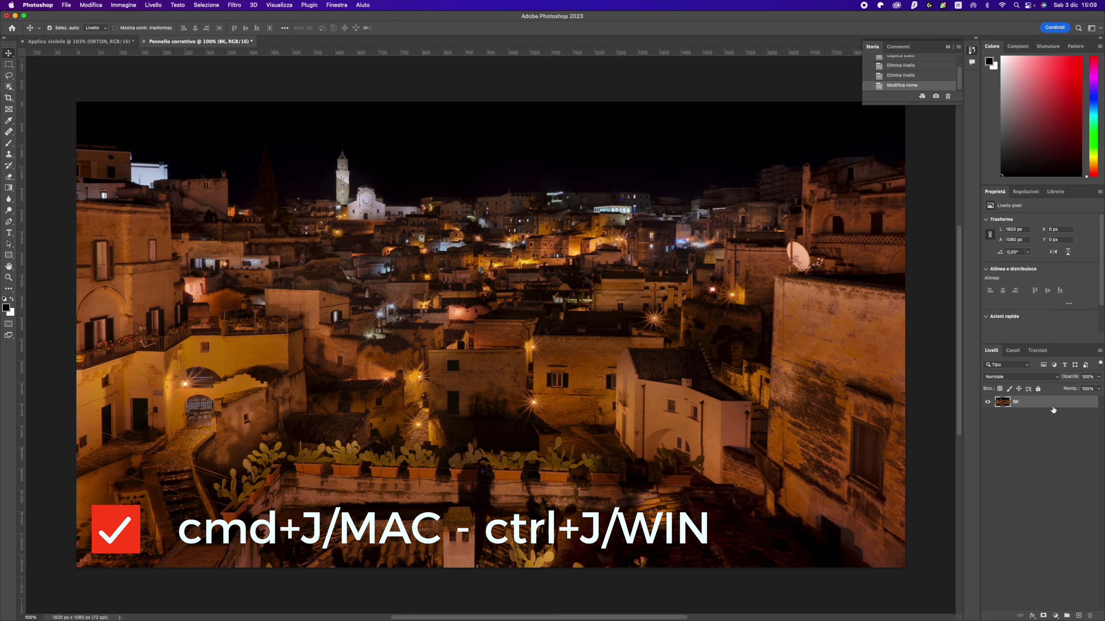
# Step: Duplicate the BK layer and leave the copy selected under its default name
pyautogui.press('super+j')
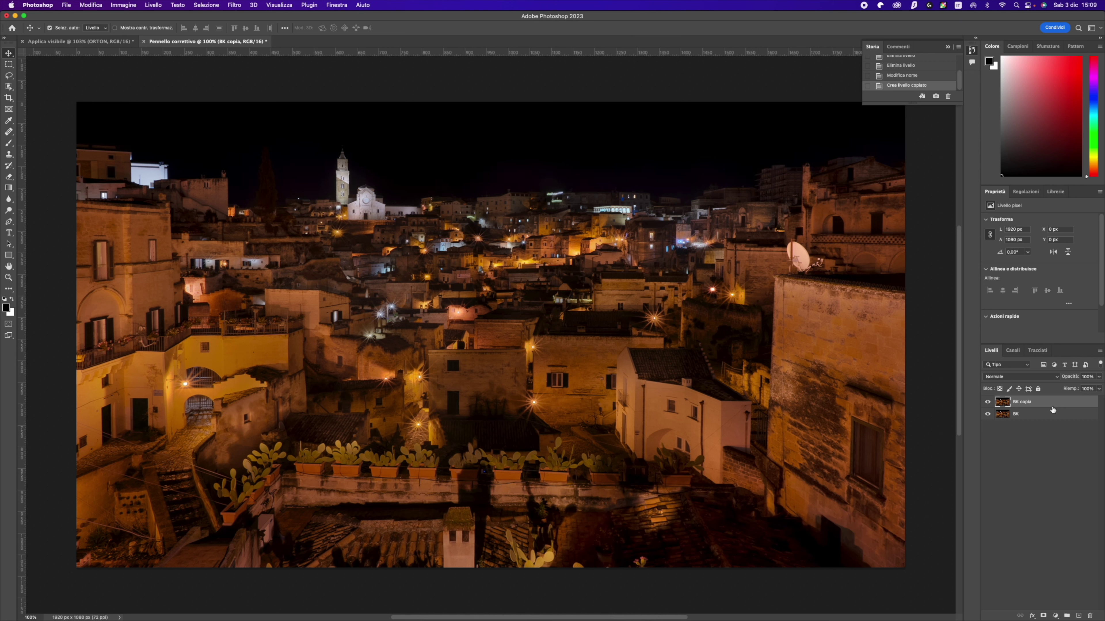
pyautogui.doubleClick(1026, 403)
pyautogui.click(1019, 424)
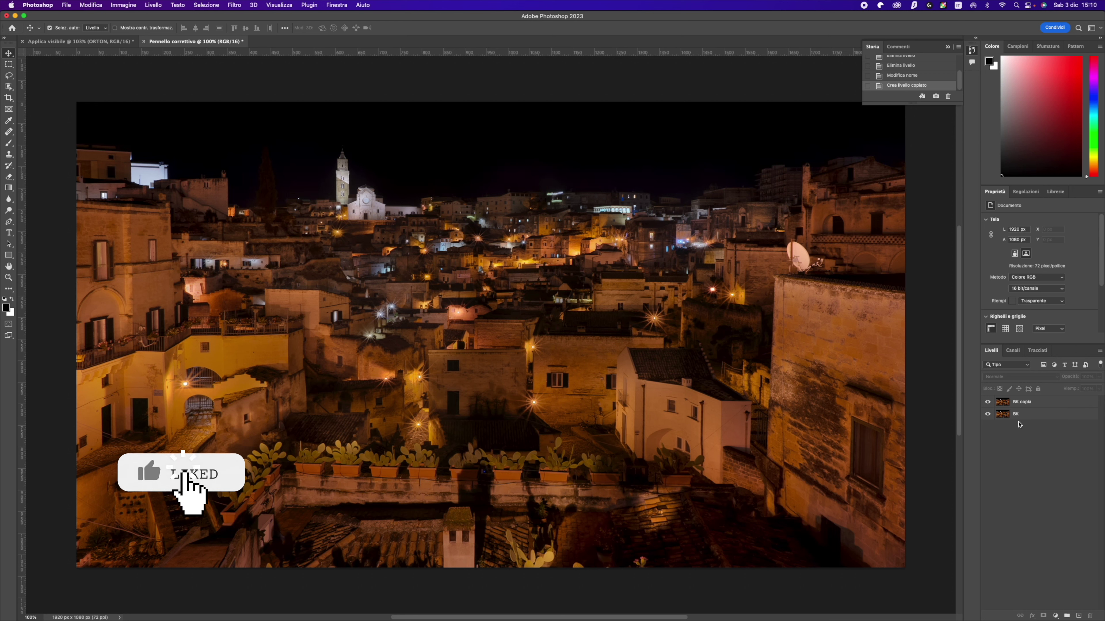
pyautogui.click(1021, 405)
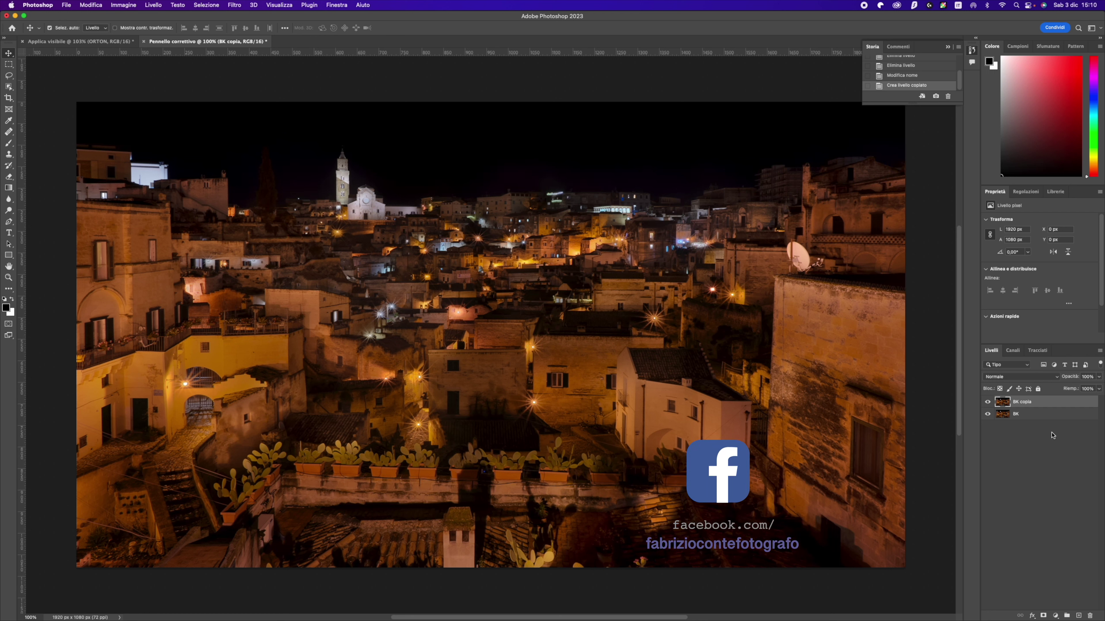
# Step: Try desaturating the BK copia layer with Hue/Saturation at a saturation of -100, and cancel the adjustment
pyautogui.click(124, 5)
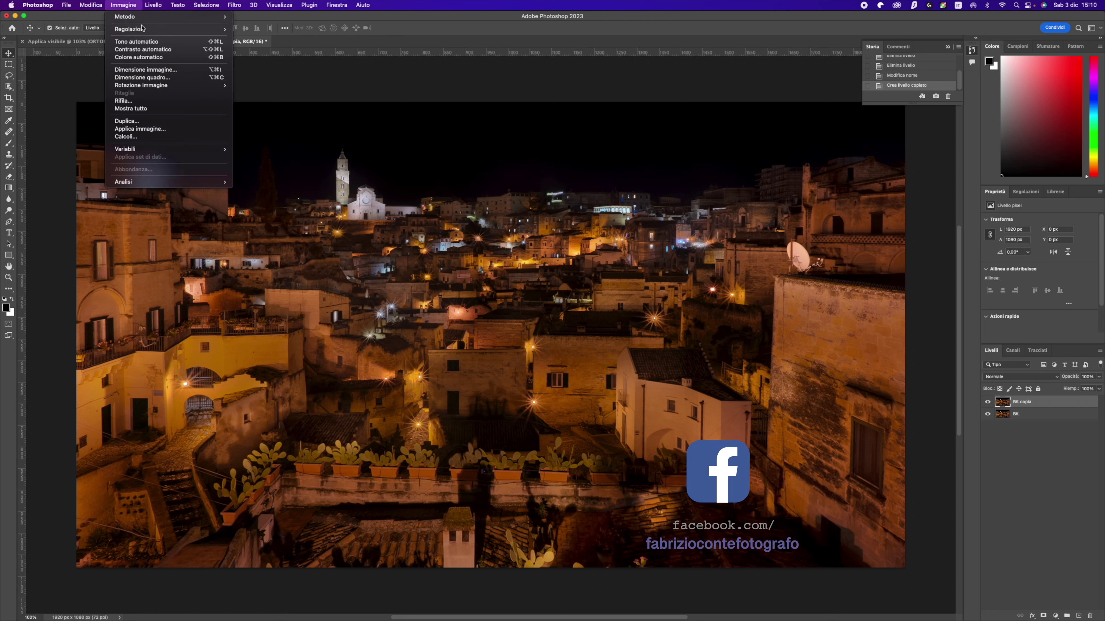
pyautogui.moveTo(131, 28)
pyautogui.click(316, 76)
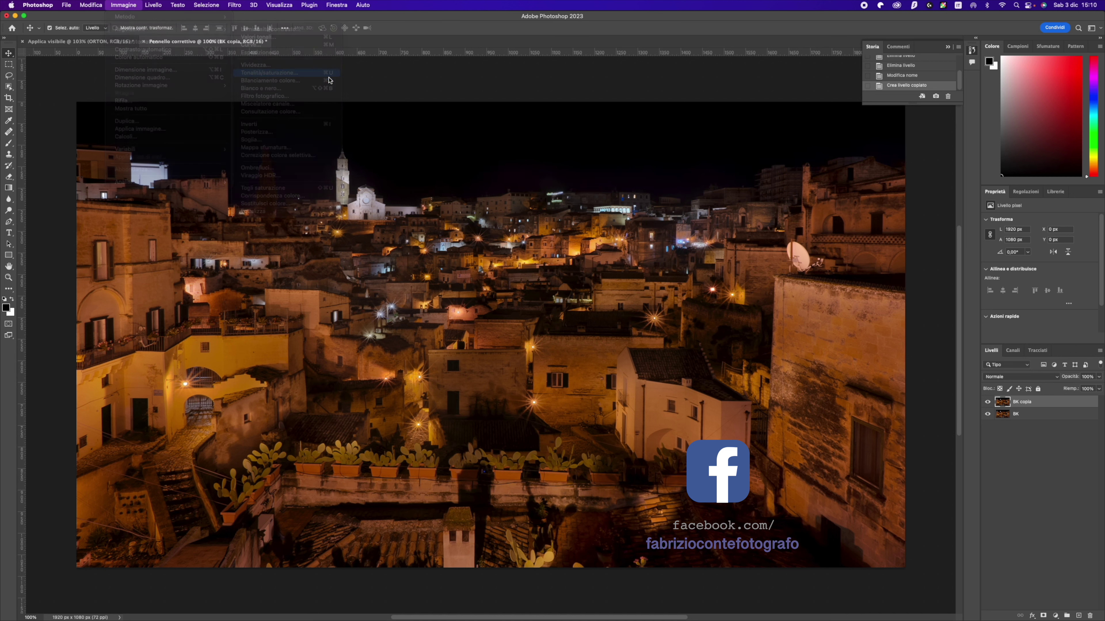
pyautogui.moveTo(528, 239); pyautogui.dragTo(447, 245)
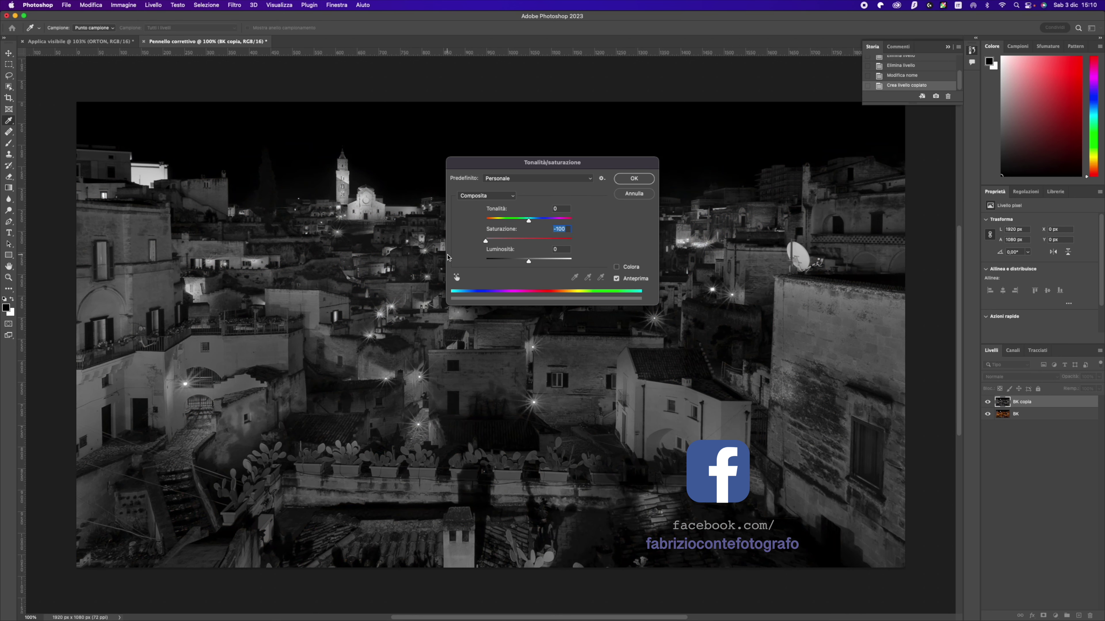
pyautogui.click(633, 196)
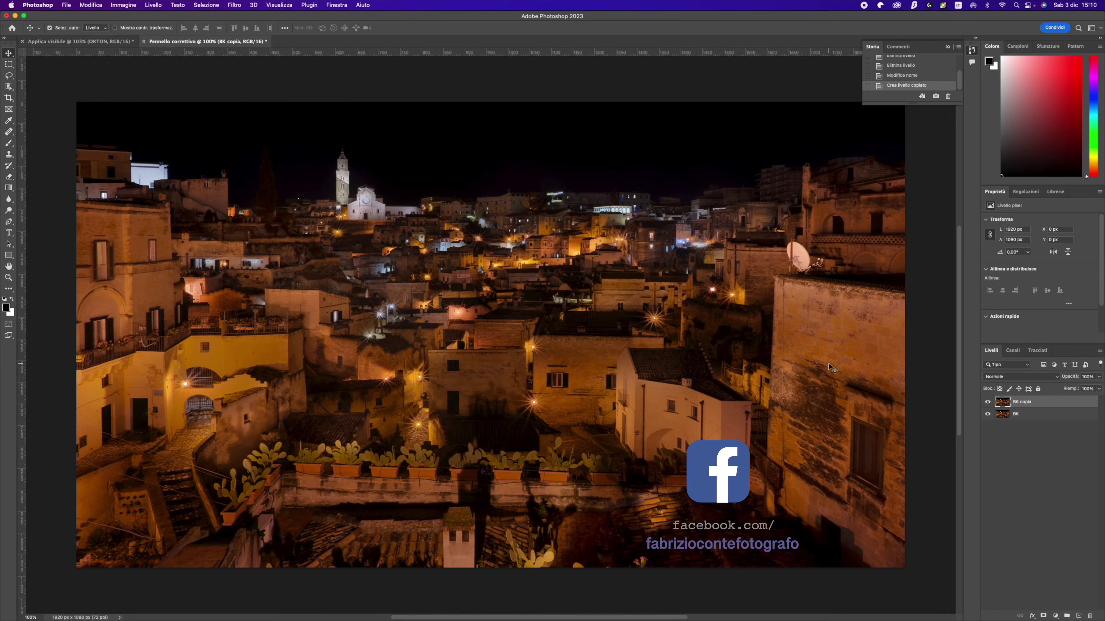
# Step: Try a Gradient Map adjustment layer above BK copia, and undo it
pyautogui.click(1056, 616)
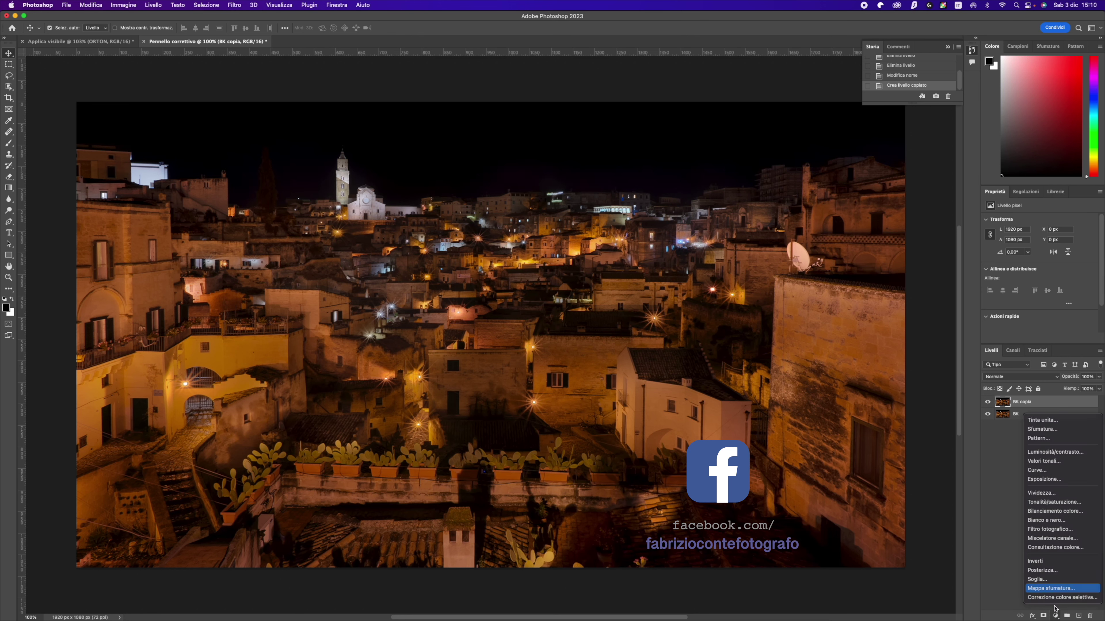
pyautogui.click(1055, 590)
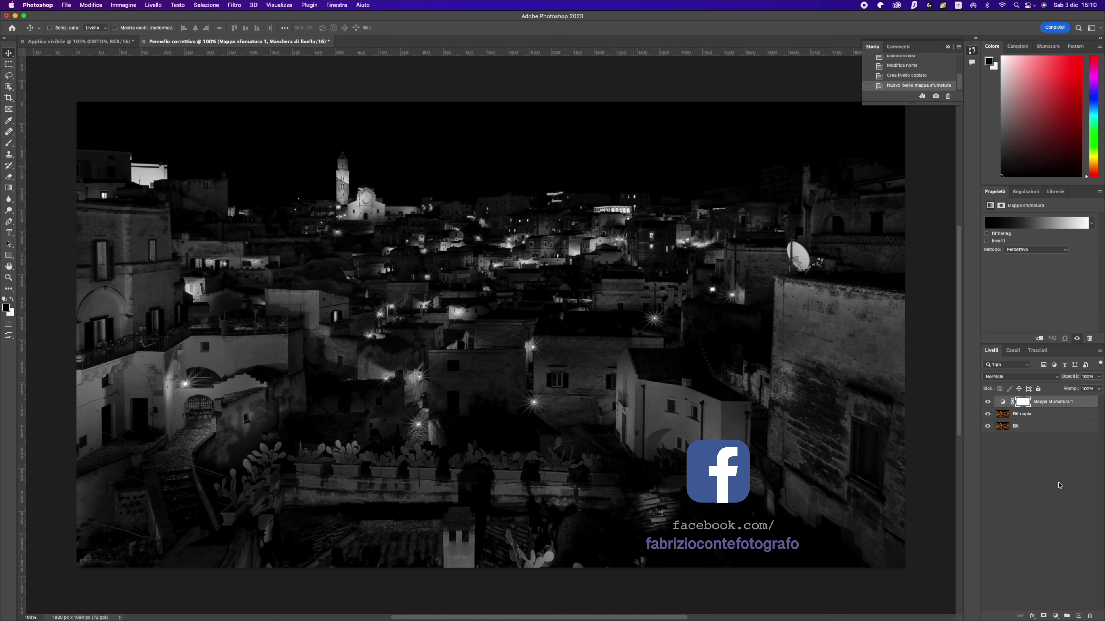
pyautogui.press('super+z')
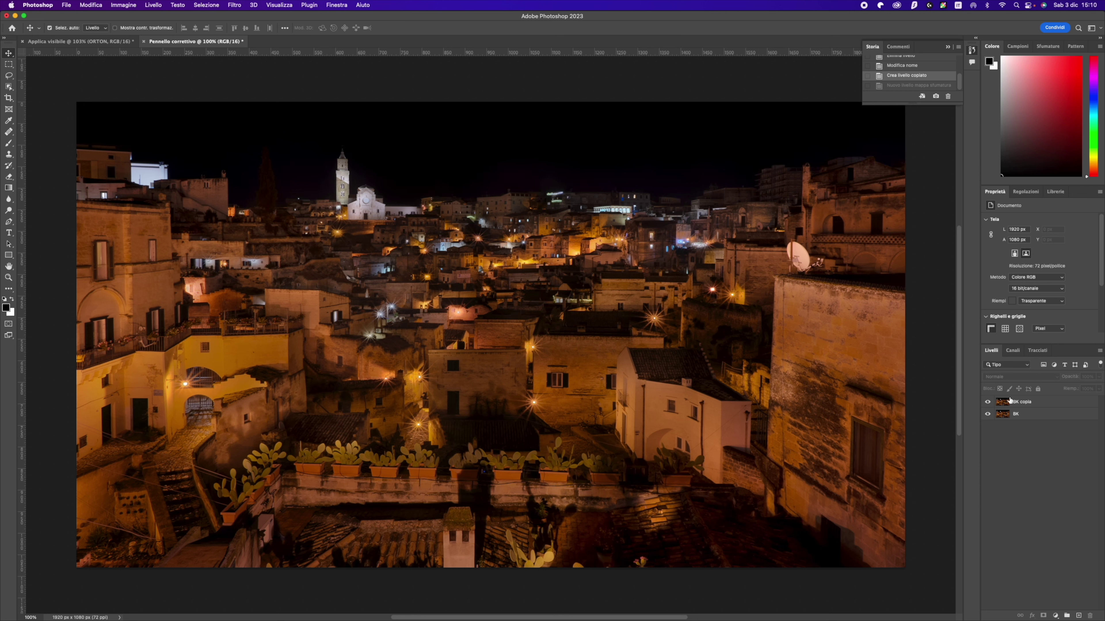
# Step: Try converting the document to greyscale mode with its layers merged, and undo the conversion
pyautogui.click(123, 5)
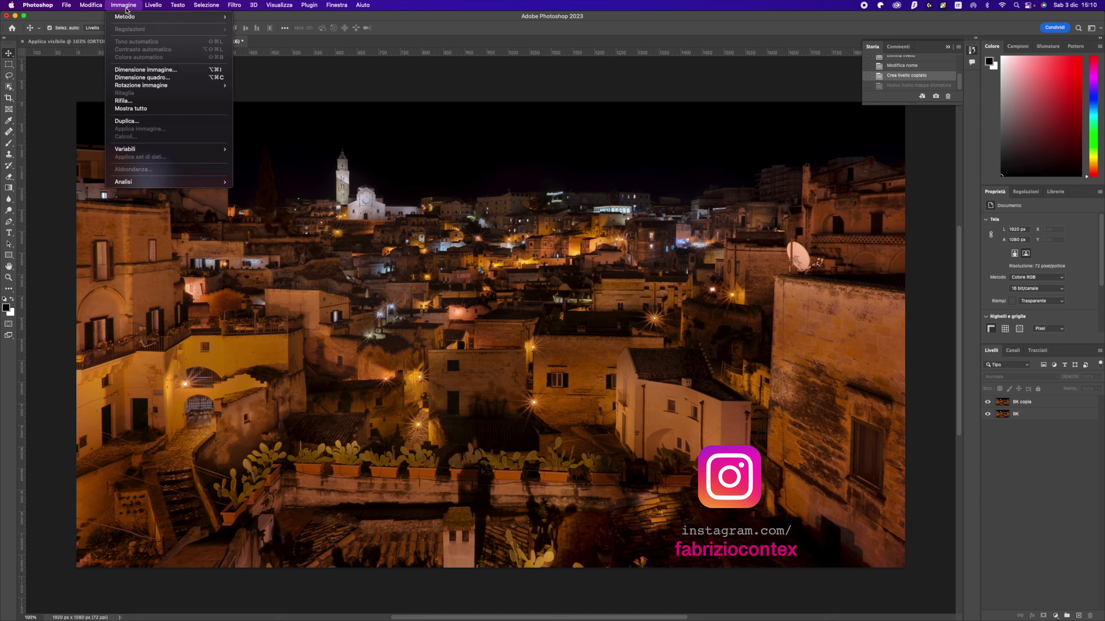
pyautogui.moveTo(148, 18)
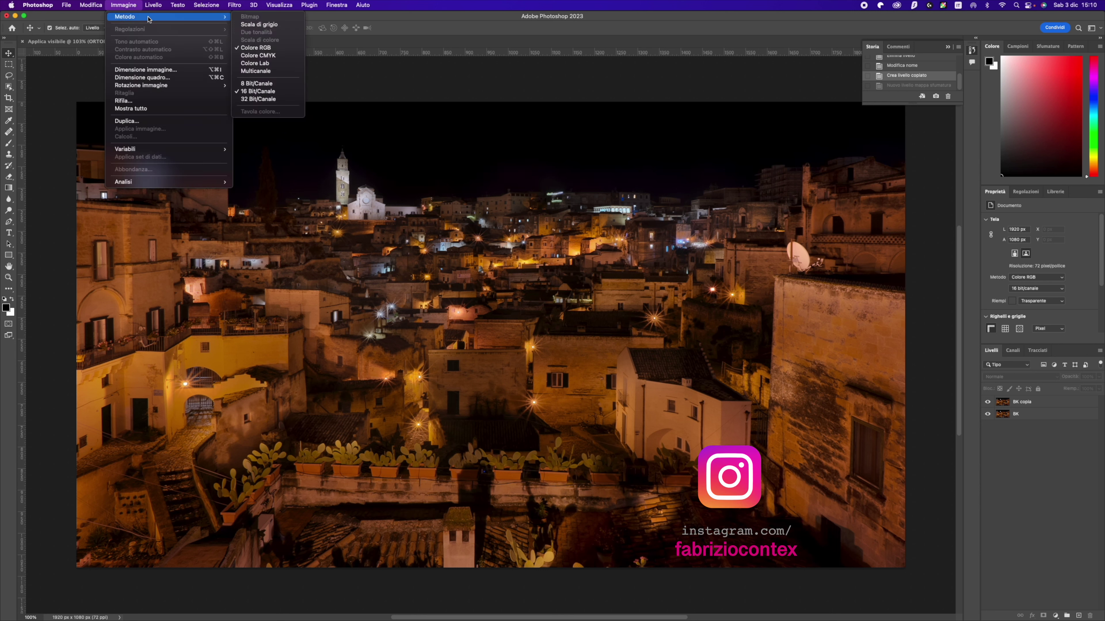
pyautogui.click(281, 29)
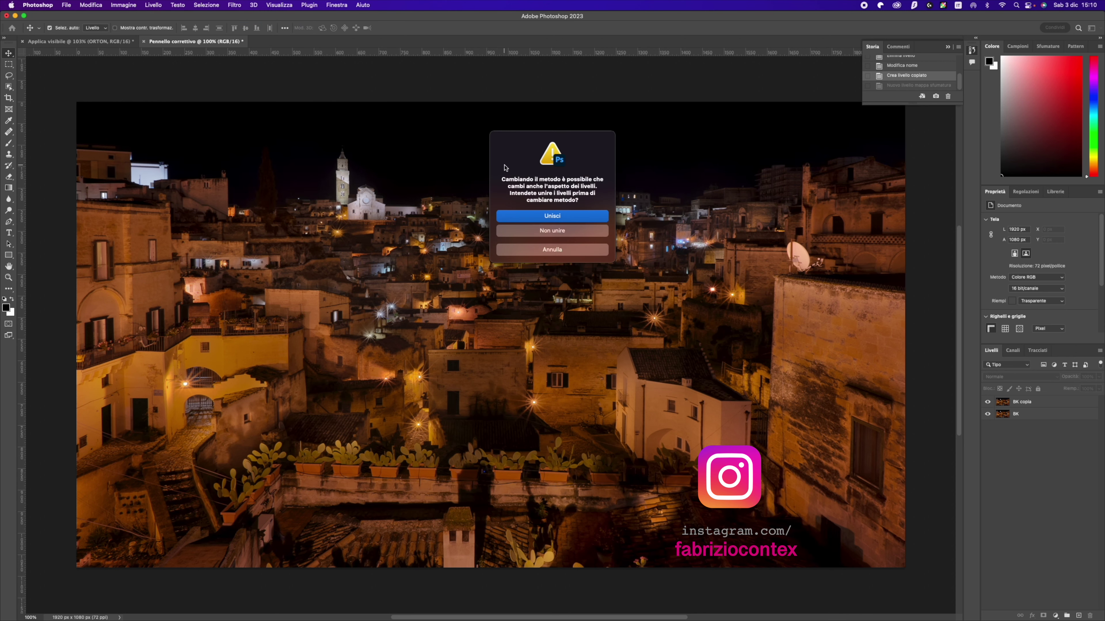
pyautogui.click(568, 217)
pyautogui.click(569, 227)
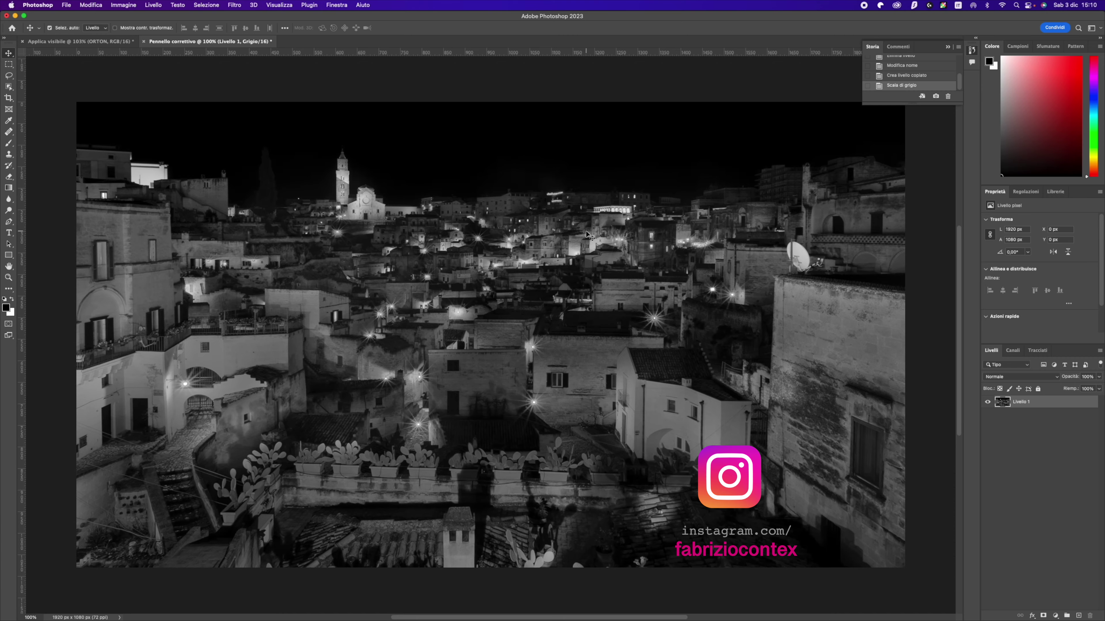
pyautogui.press('super+z')
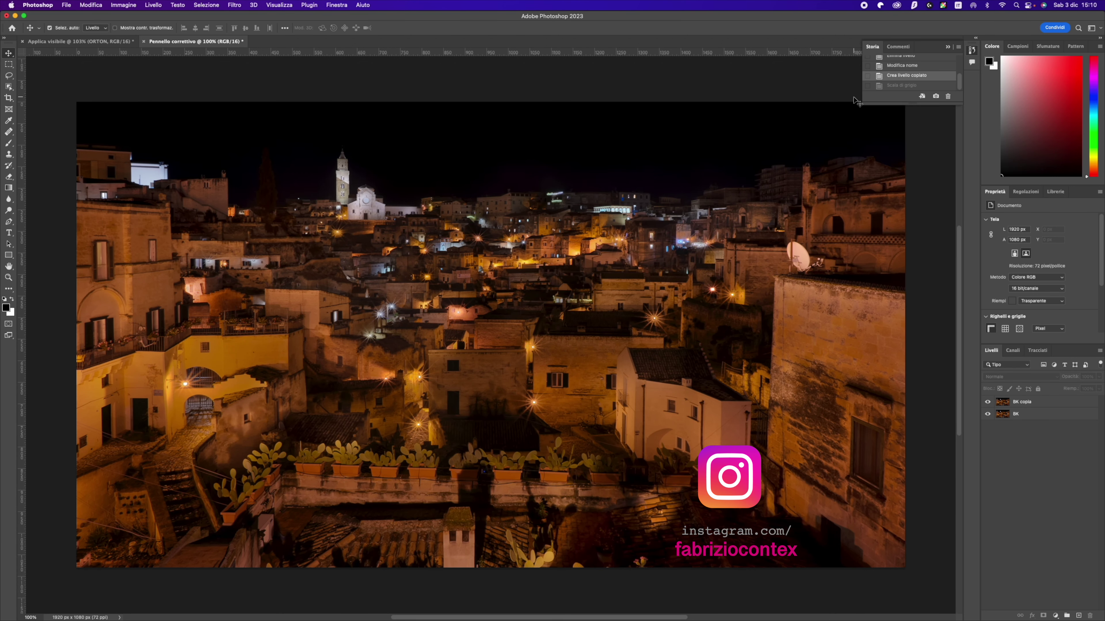
# Step: Add a Gradient Map adjustment layer above the BK copia layer
pyautogui.click(1040, 470)
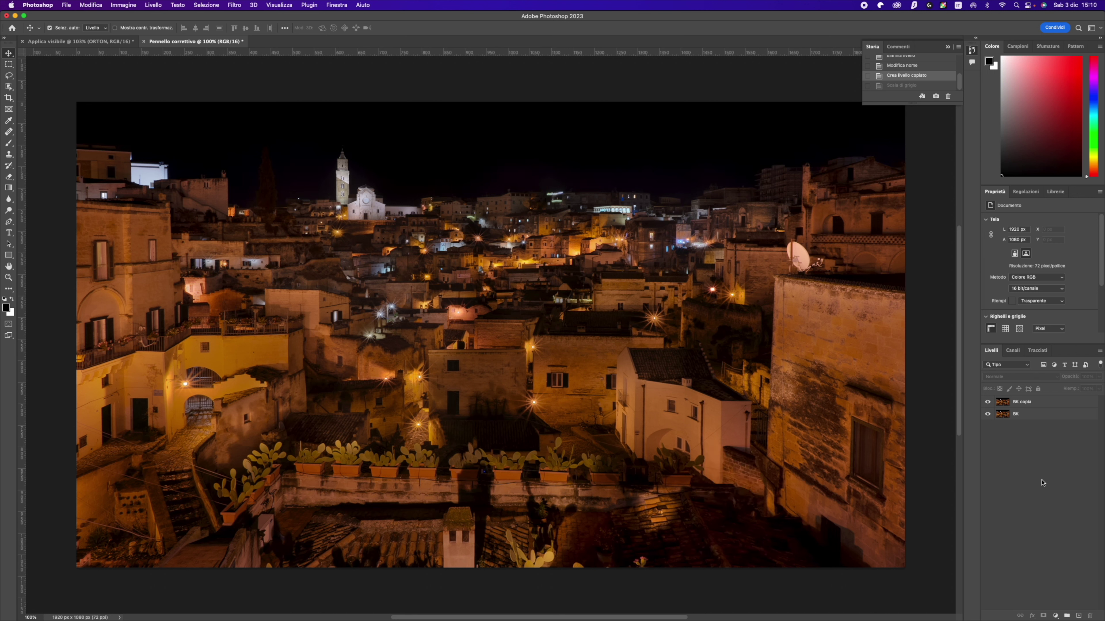
pyautogui.click(1055, 615)
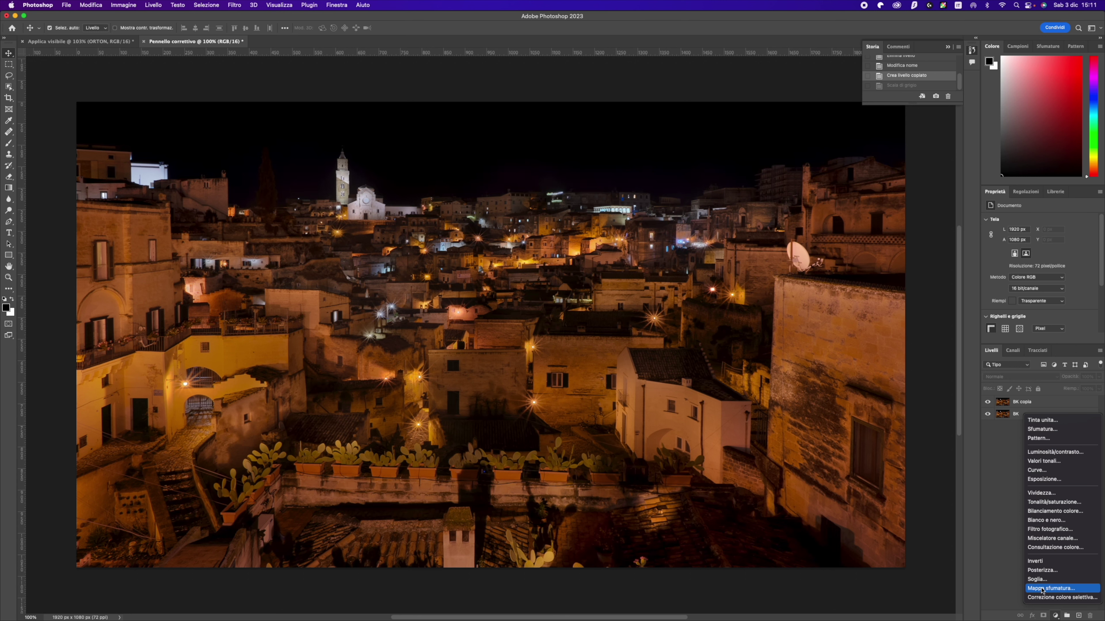
pyautogui.click(1064, 590)
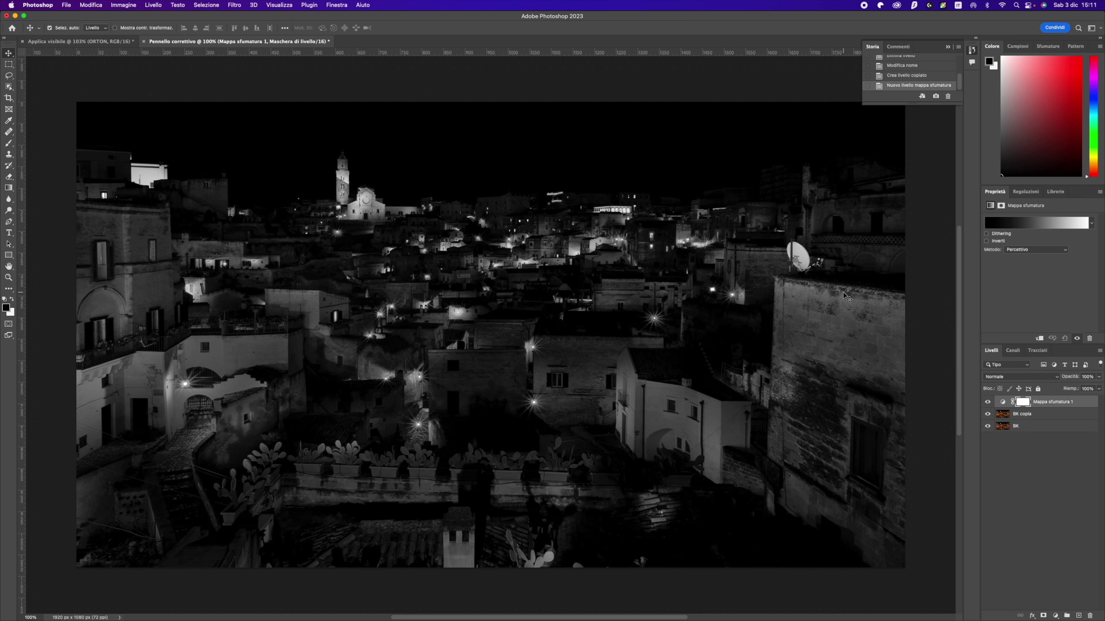
# Step: Apply the foreground-to-background preset from the basic gradients (Di base) to the gradient map
pyautogui.click(1025, 226)
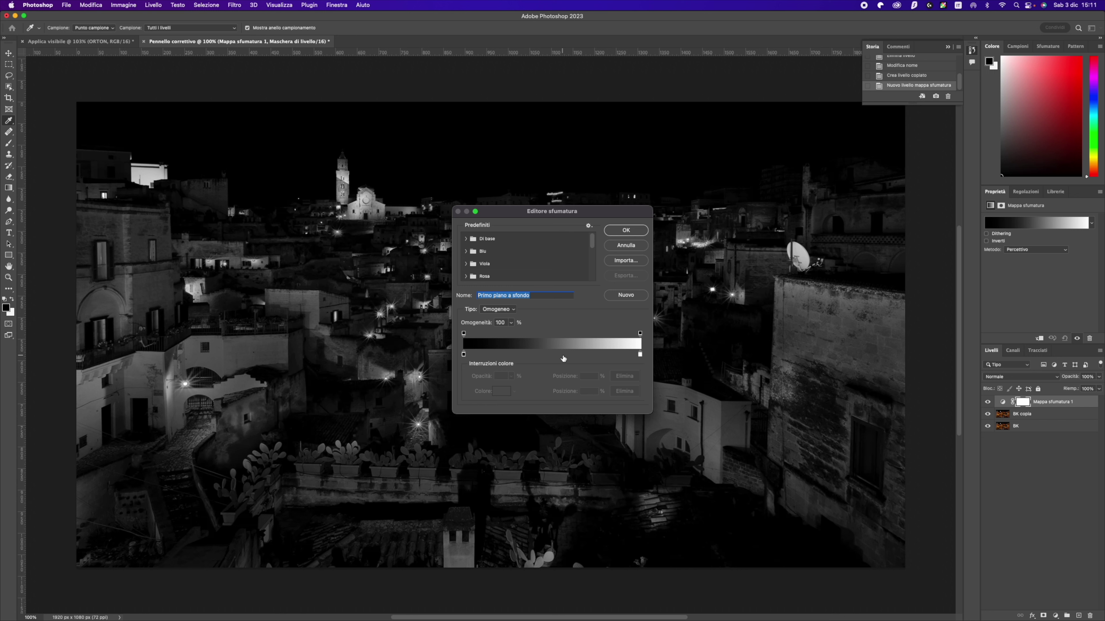
pyautogui.click(467, 239)
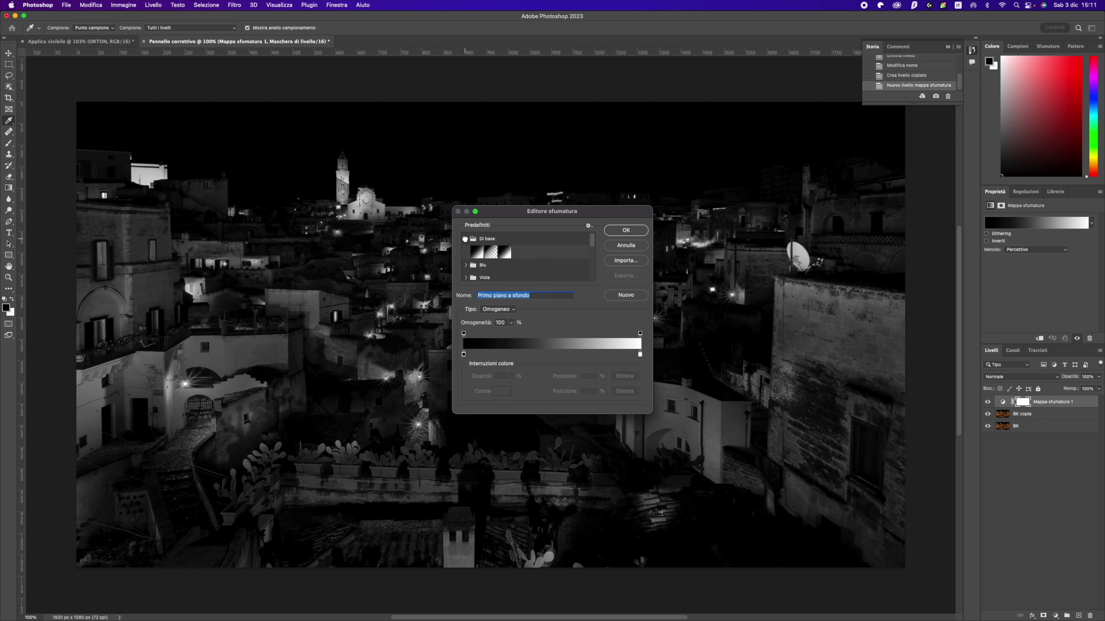
pyautogui.click(474, 253)
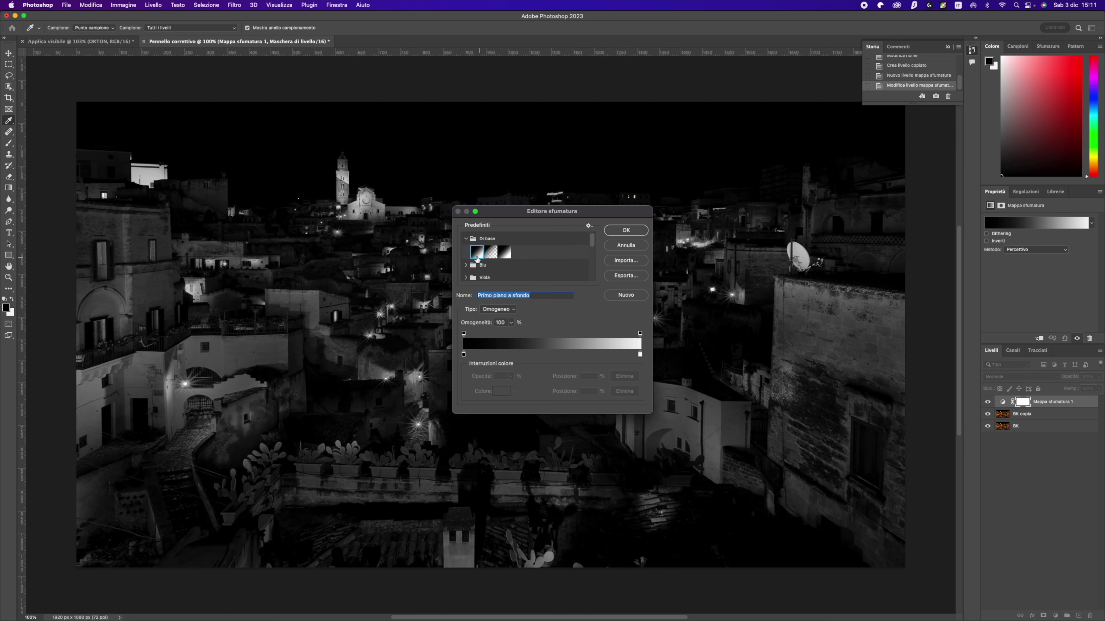
pyautogui.click(626, 230)
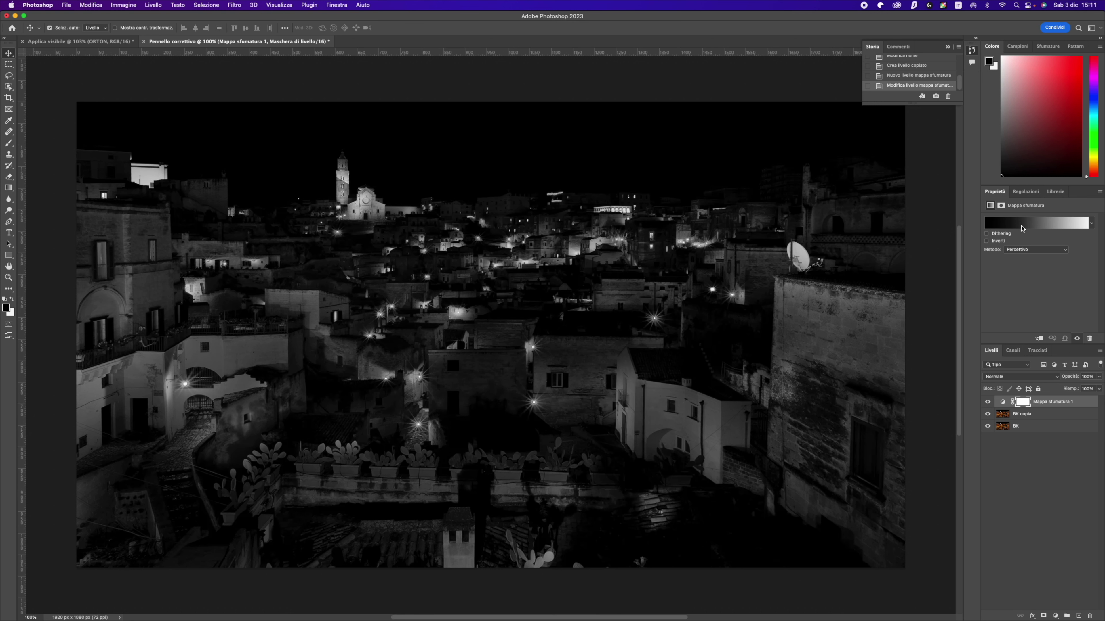
# Step: Float the gradient map's properties, reapply the basic foreground-to-background preset, and dock the properties again
pyautogui.moveTo(989, 192); pyautogui.dragTo(867, 194)
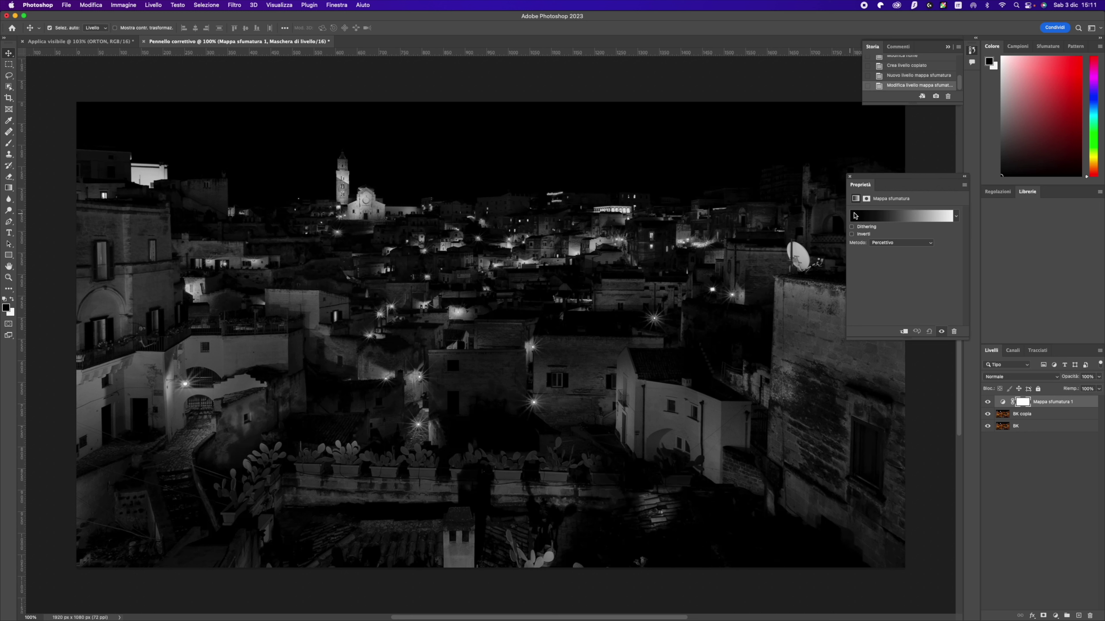
pyautogui.click(884, 217)
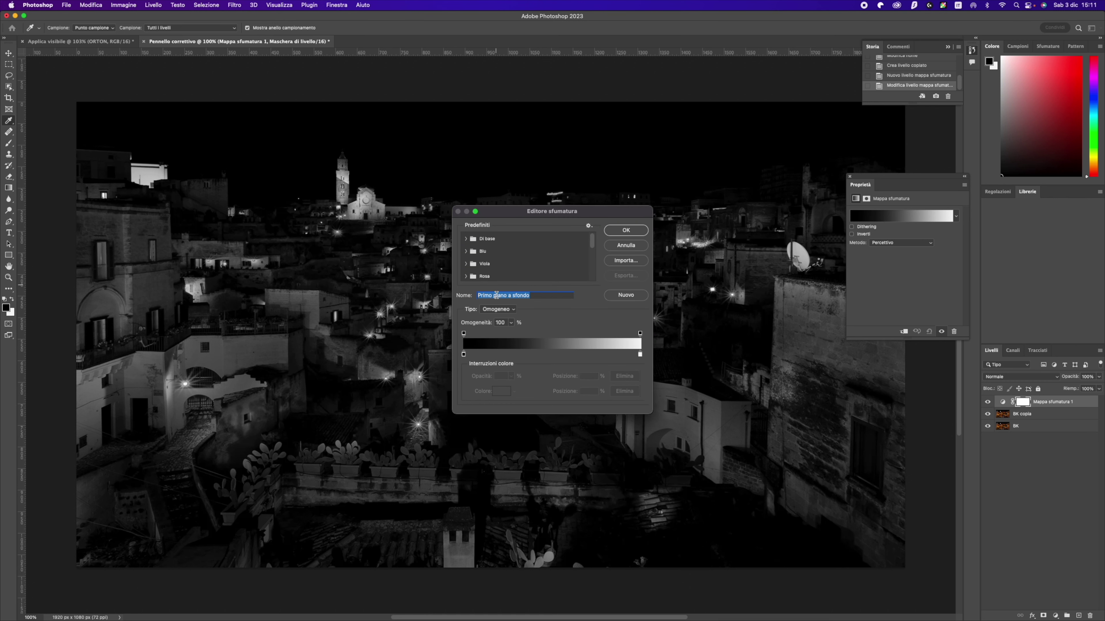
pyautogui.click(463, 240)
pyautogui.click(465, 238)
pyautogui.click(482, 254)
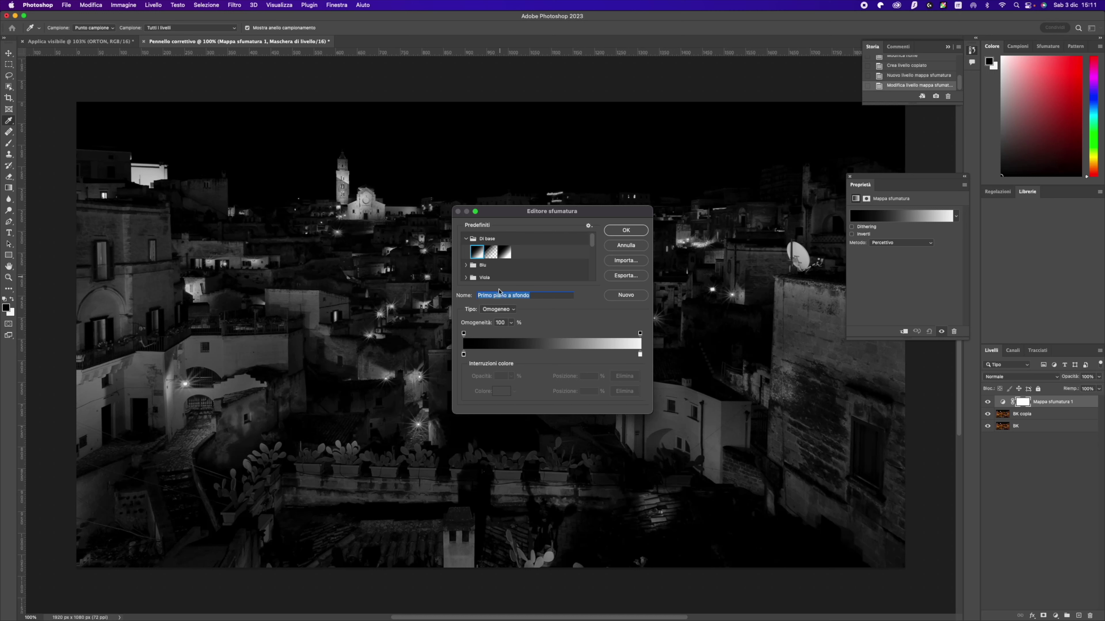
pyautogui.click(640, 232)
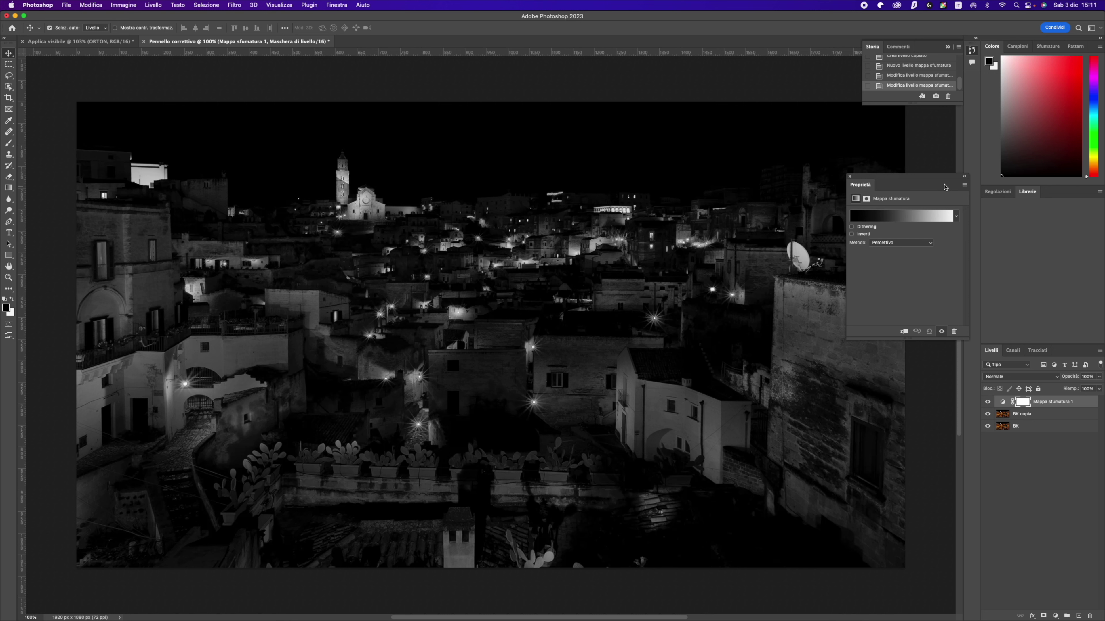
pyautogui.moveTo(910, 181); pyautogui.dragTo(996, 193)
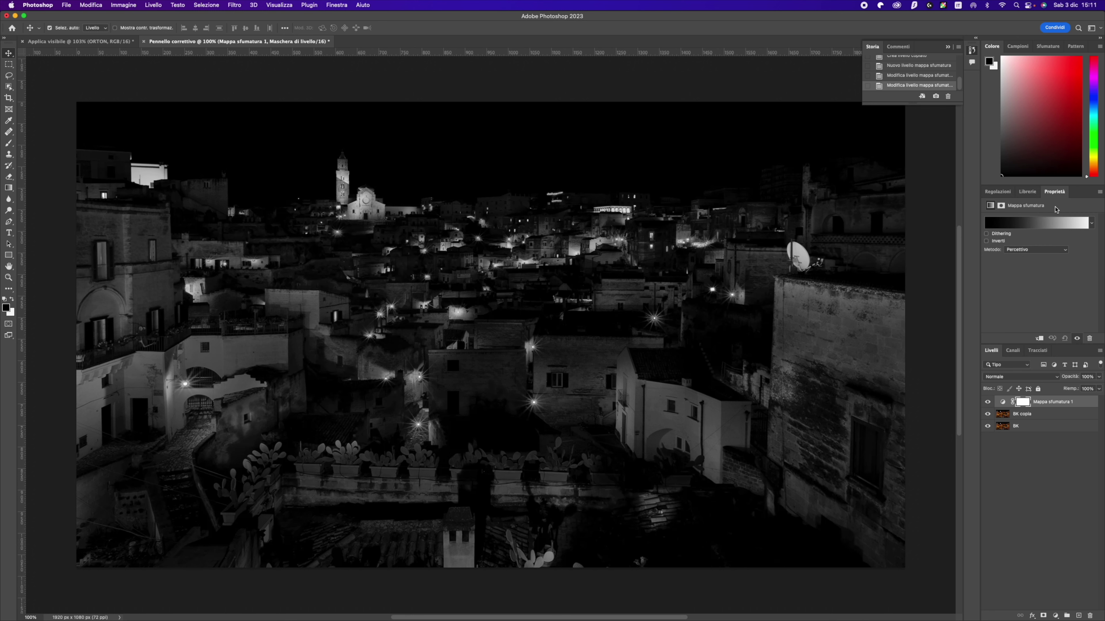
# Step: Set the gradient map layer's blend mode to Overlay (Sovrapponi) and its opacity to 42%
pyautogui.moveTo(1053, 194); pyautogui.dragTo(990, 201)
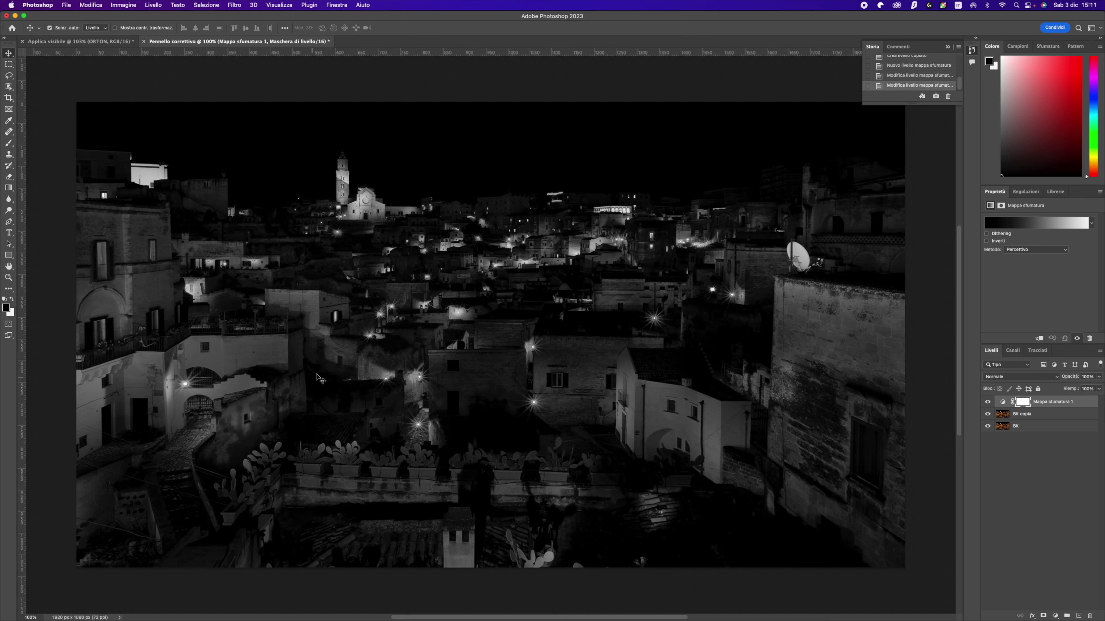
pyautogui.click(991, 377)
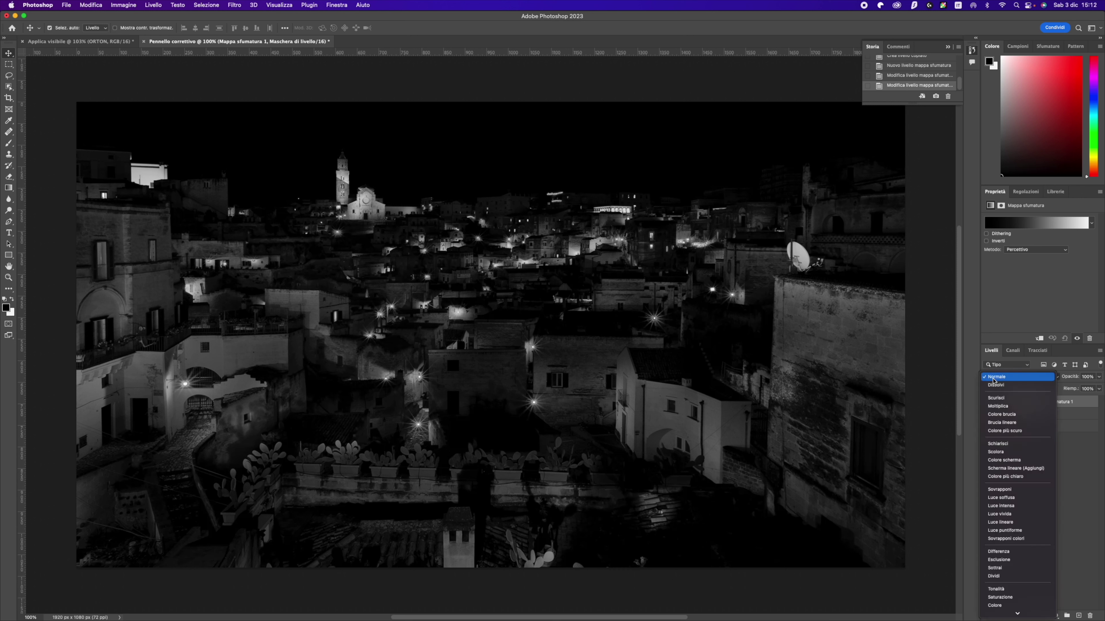
pyautogui.click(1007, 490)
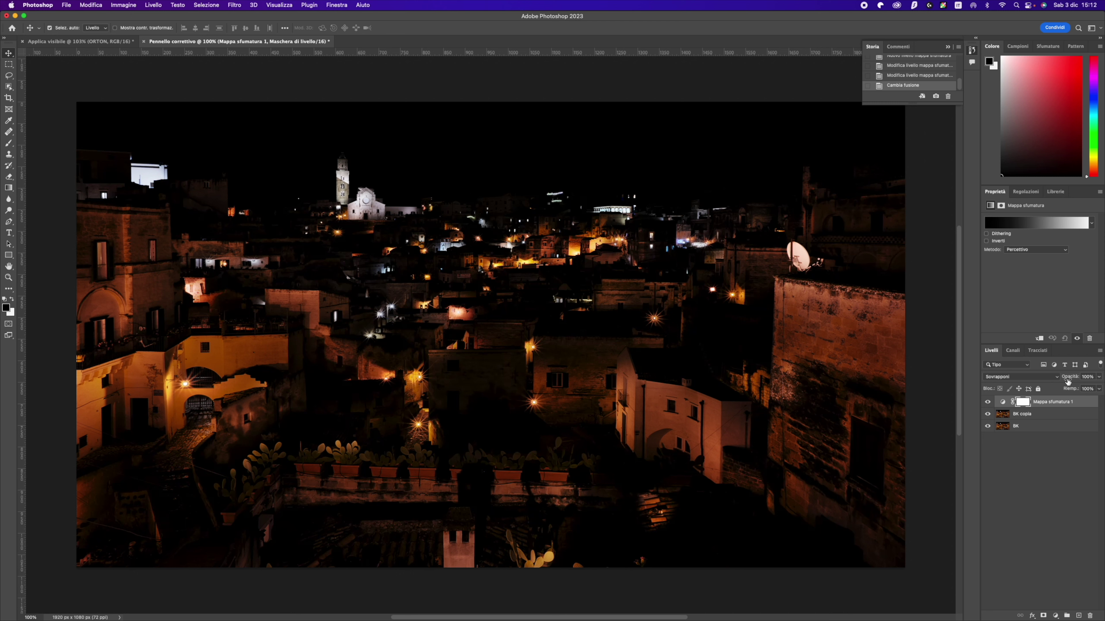
pyautogui.moveTo(1070, 377); pyautogui.dragTo(1046, 377)
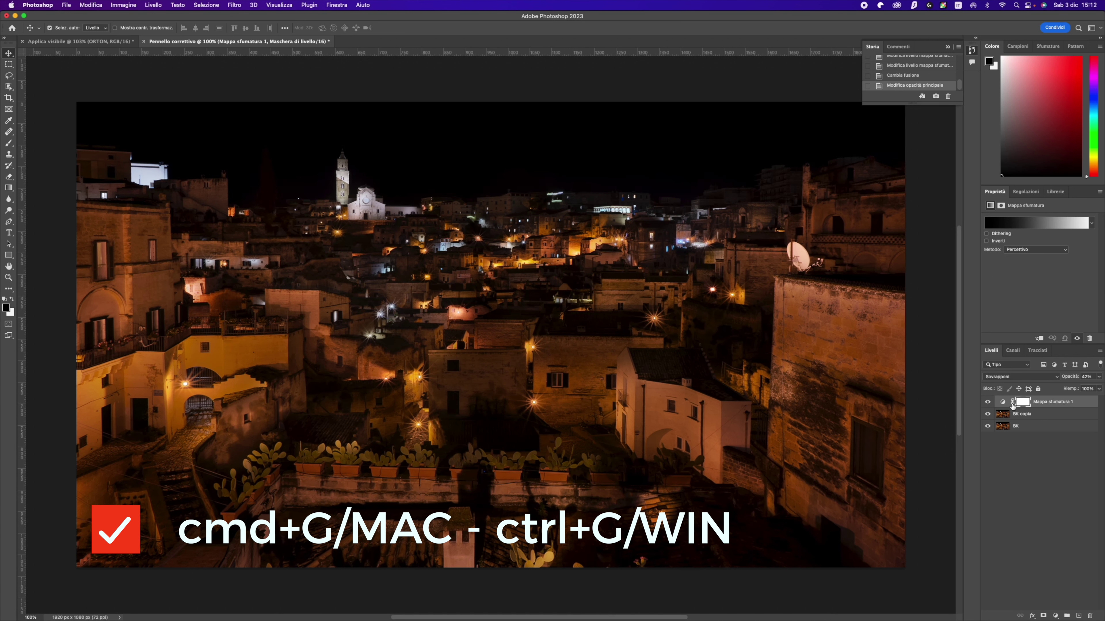
# Step: Group the gradient map and BK copia layers and name the group +CONTRAST
pyautogui.keyDown('shift'); pyautogui.click(1038, 416); pyautogui.keyUp('shift')
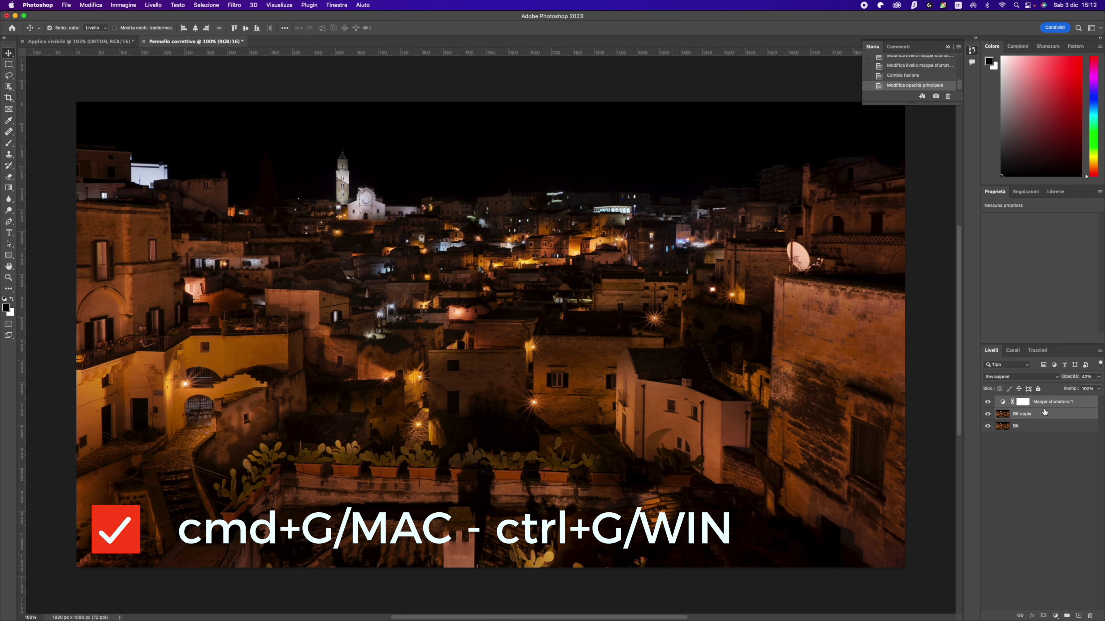
pyautogui.press('super+g')
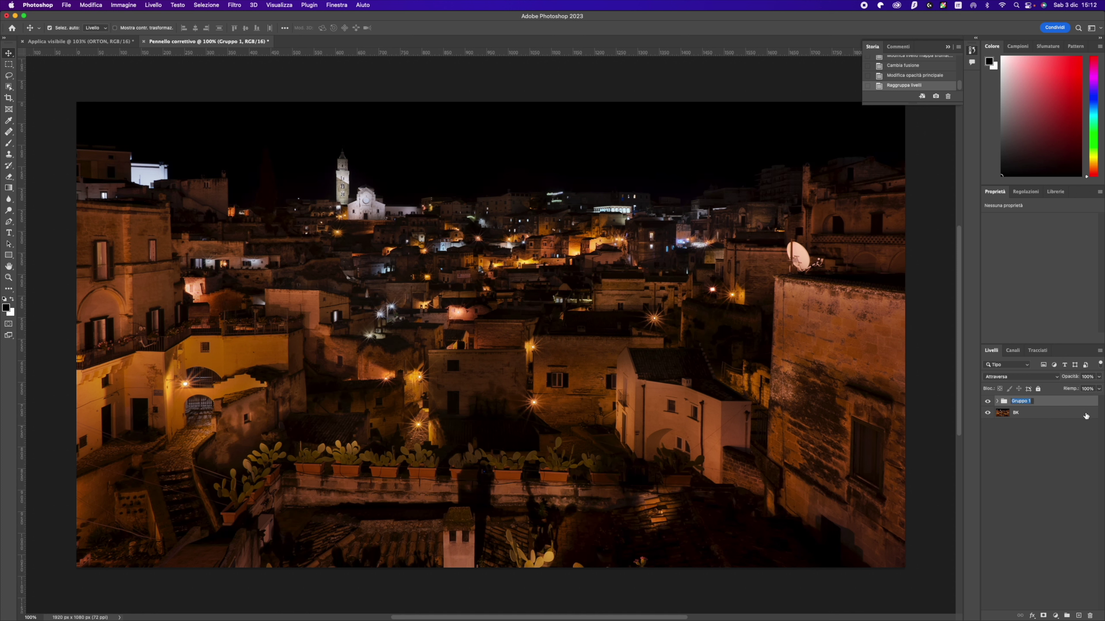
pyautogui.write('KEL')
pyautogui.write('TRAST')
pyautogui.press('Return')
pyautogui.click(1068, 460)
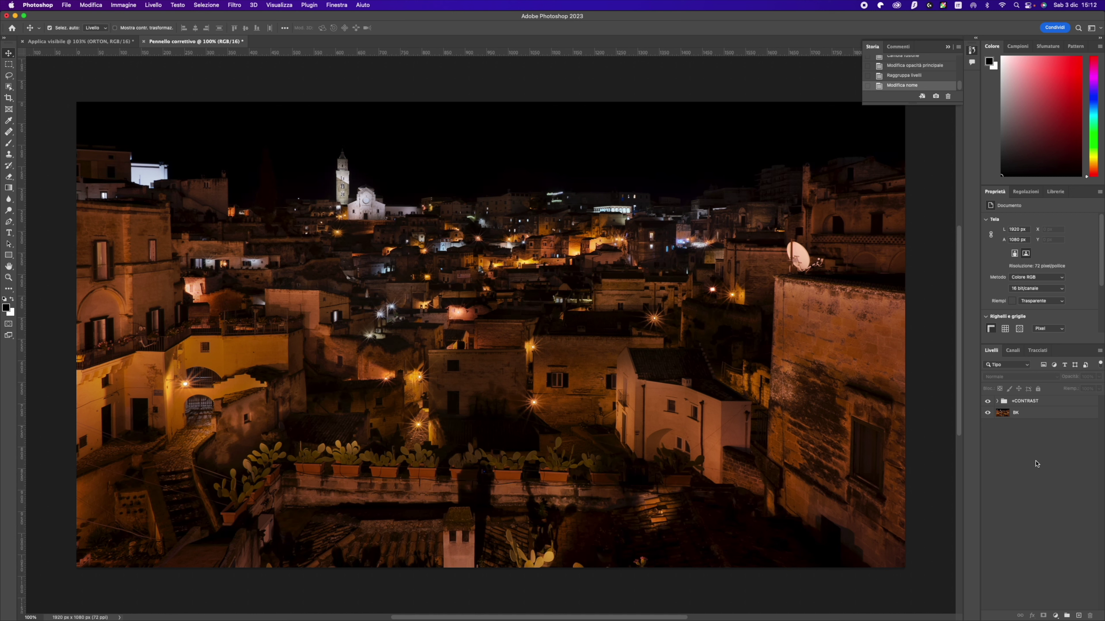
# Step: Reduce the opacity of the +CONTRAST group to 30%
pyautogui.click(1029, 402)
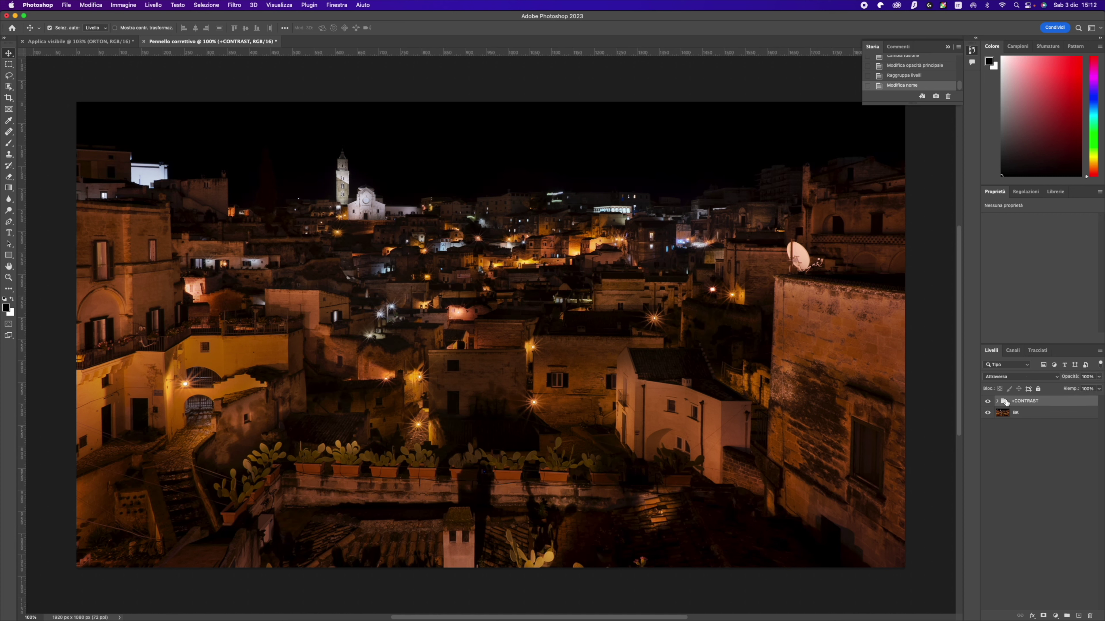
pyautogui.moveTo(1073, 377); pyautogui.dragTo(1063, 378)
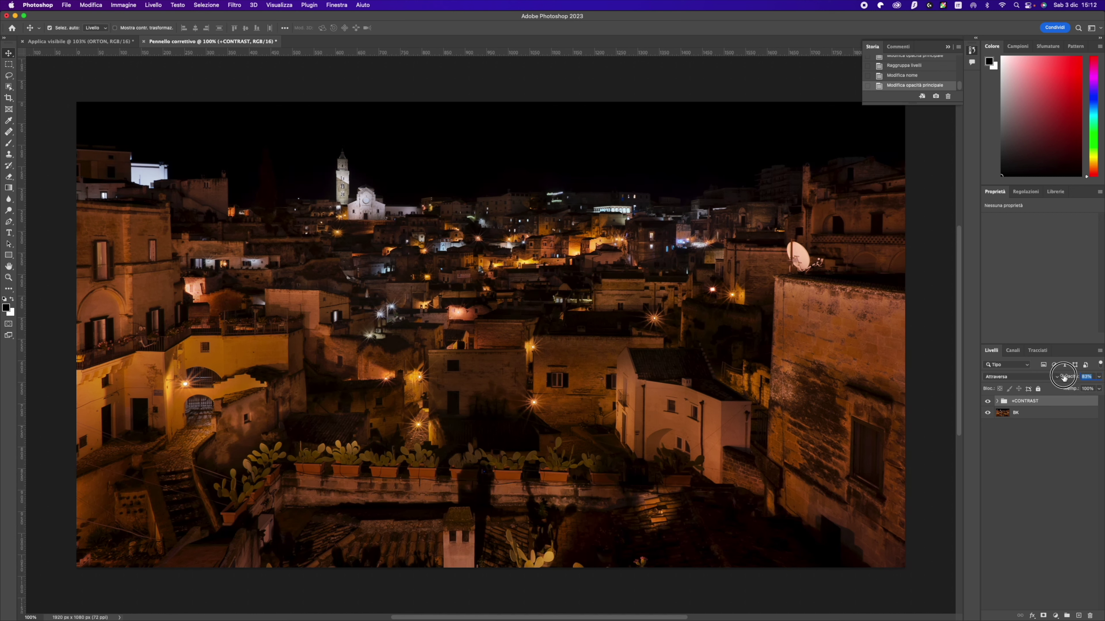
pyautogui.write('40')
pyautogui.press('Return')
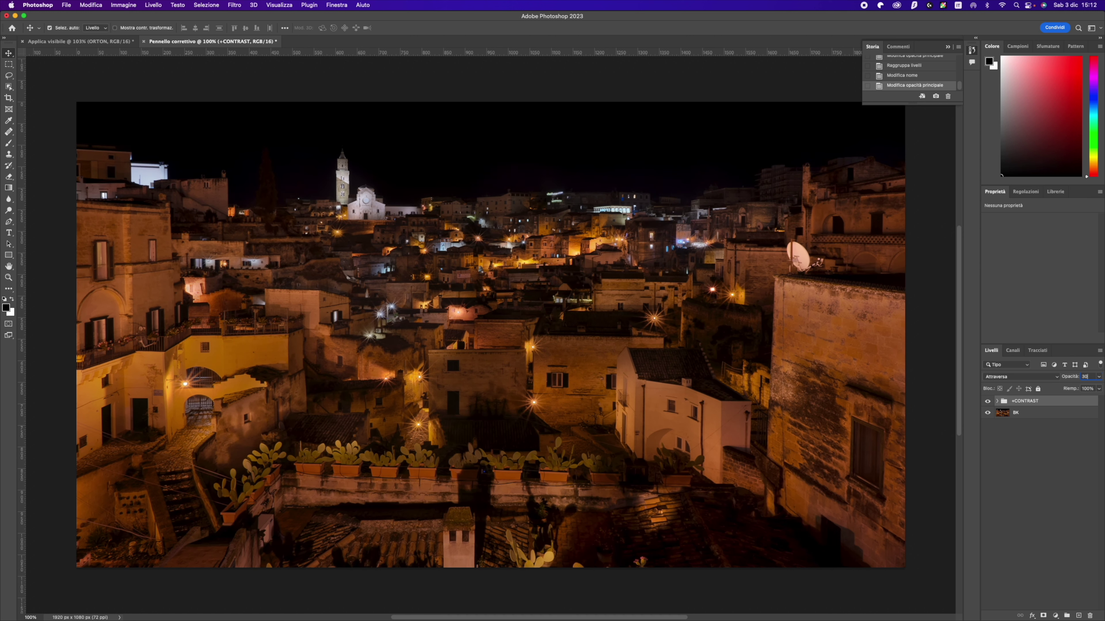
pyautogui.write('30')
pyautogui.click(1044, 457)
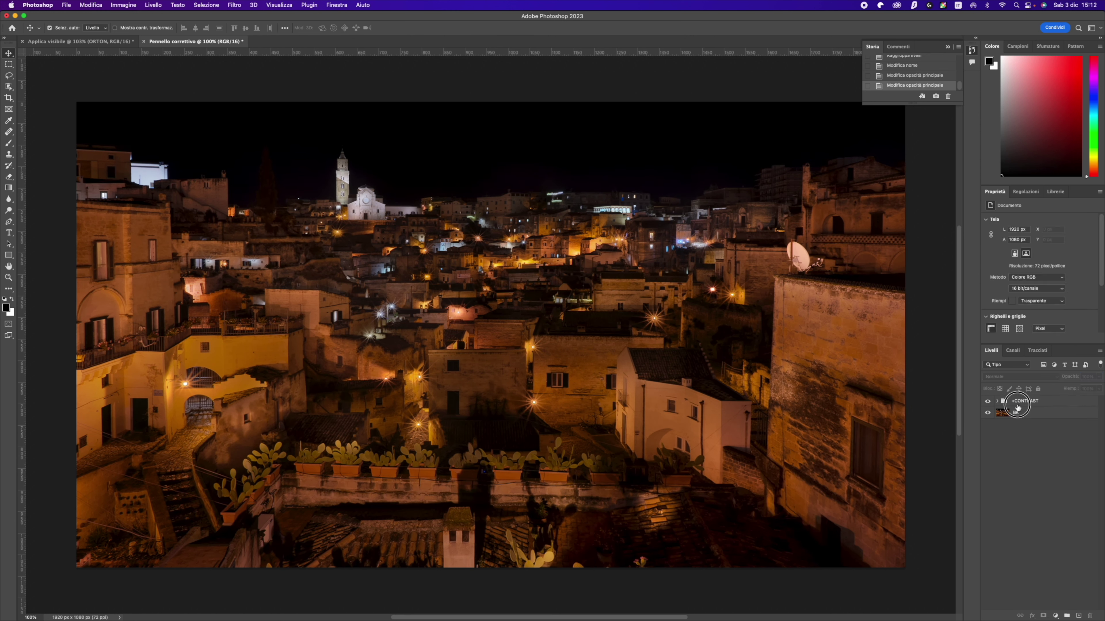
# Step: Stamp all visible layers into a new layer above the +CONTRAST group and name it ORTON
pyautogui.click(1022, 408)
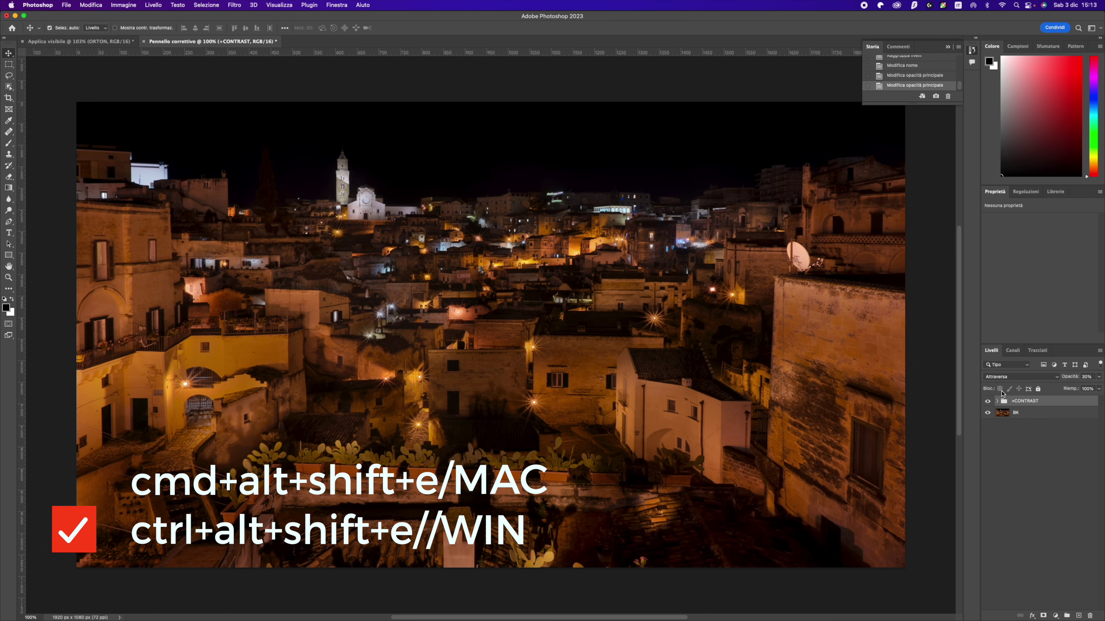
pyautogui.press('cmd+alt+shift+e')
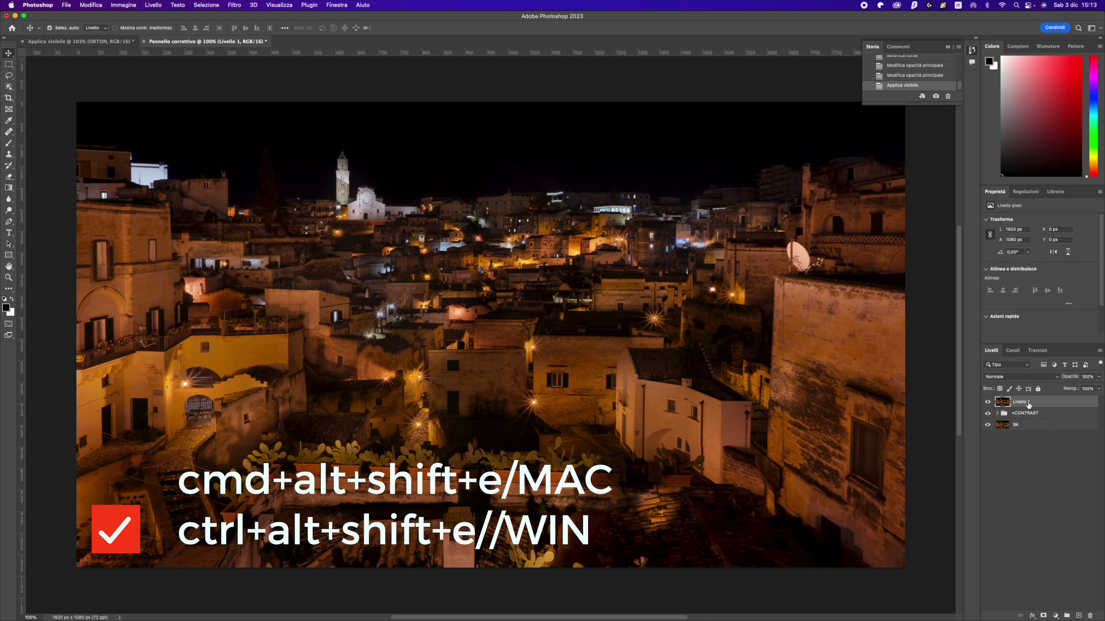
pyautogui.doubleClick(1023, 401)
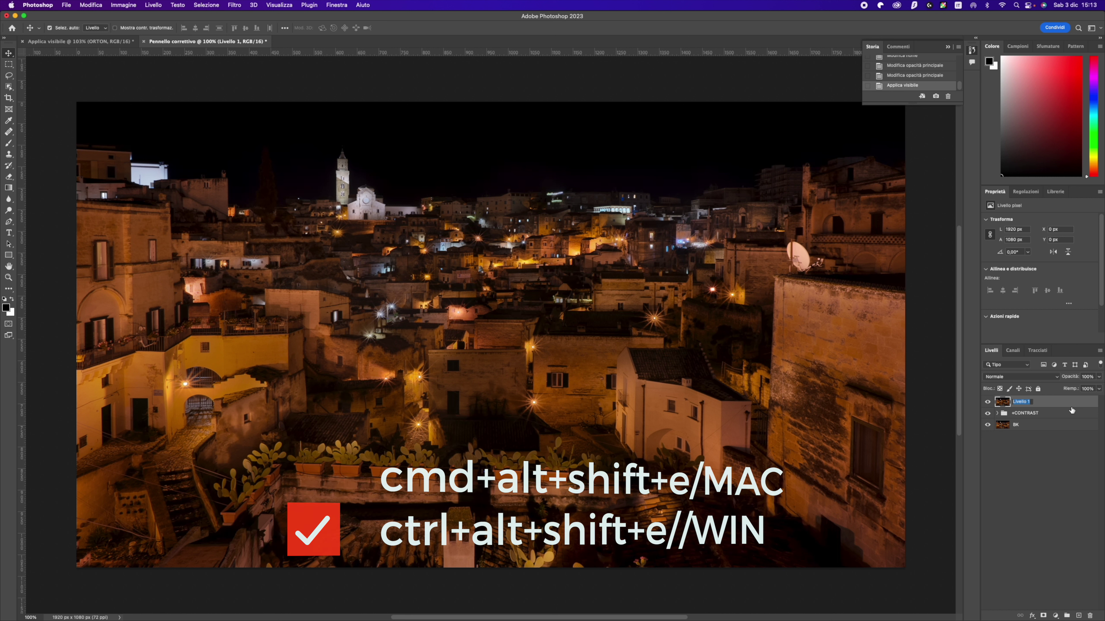
pyautogui.write('ORTON')
pyautogui.press('Return')
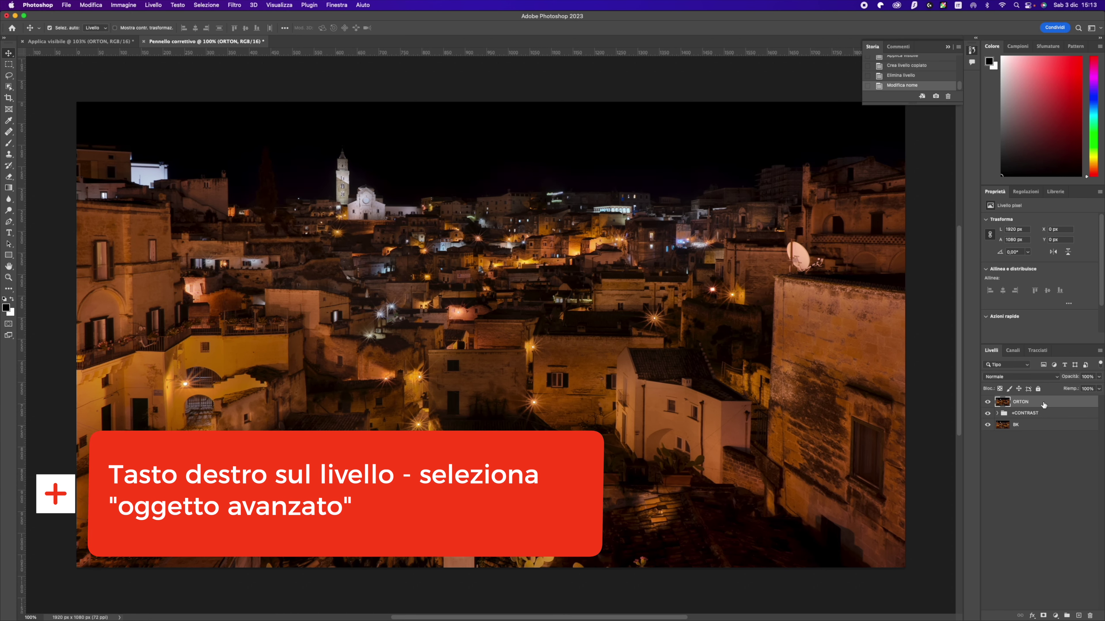
# Step: Convert the ORTON layer to a smart object and apply an Exposure adjustment of 2 to it
pyautogui.rightClick(1043, 404)
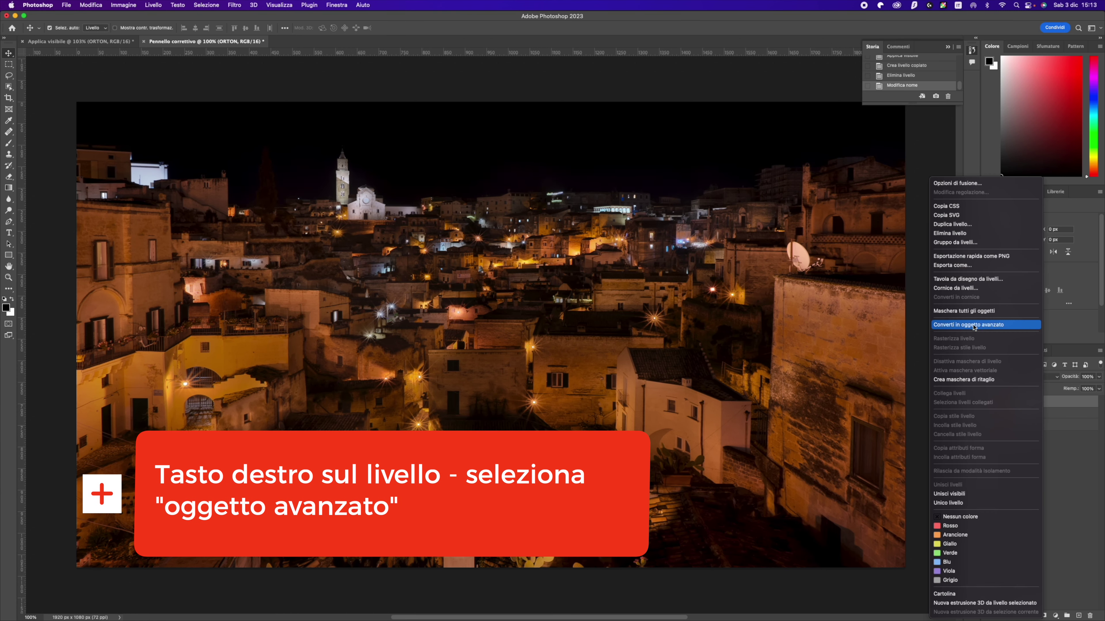
pyautogui.click(984, 325)
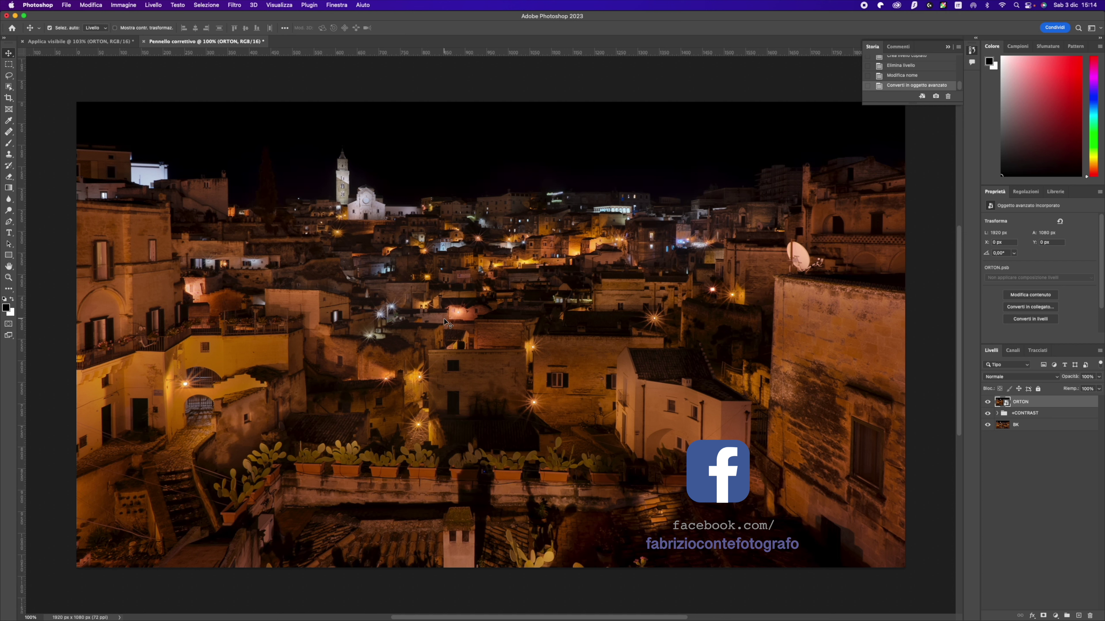
pyautogui.click(124, 6)
pyautogui.moveTo(149, 31)
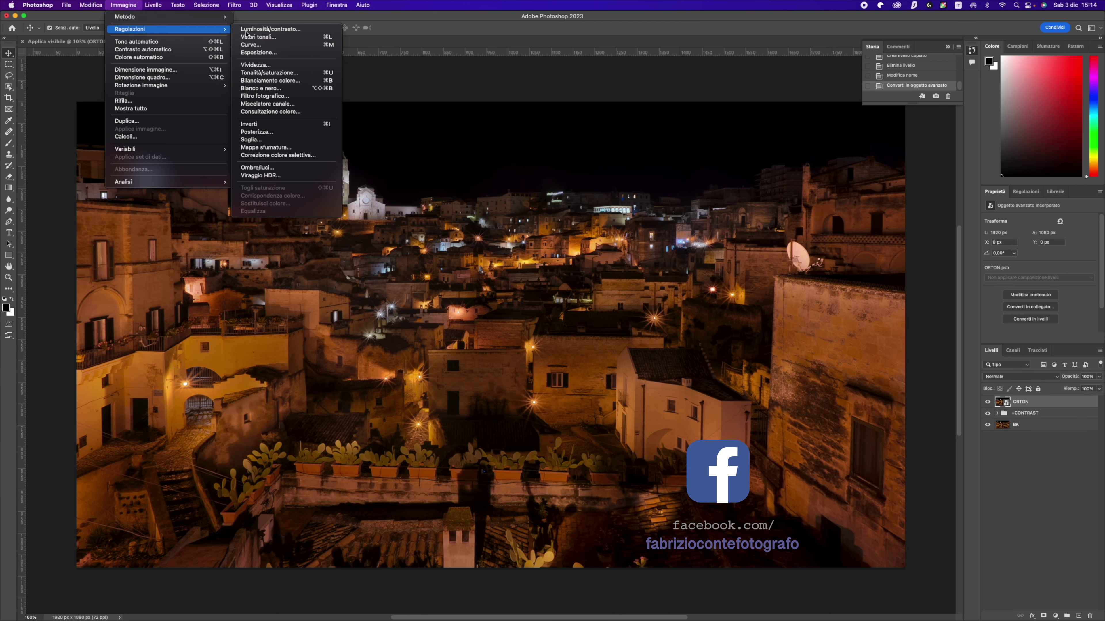
pyautogui.click(270, 54)
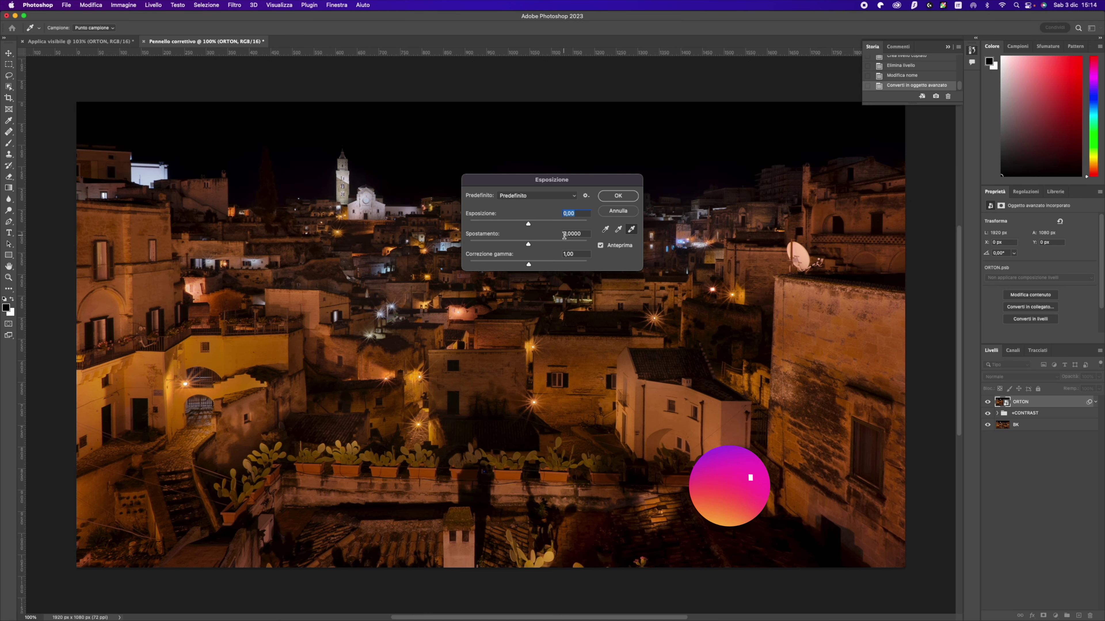
pyautogui.write('2')
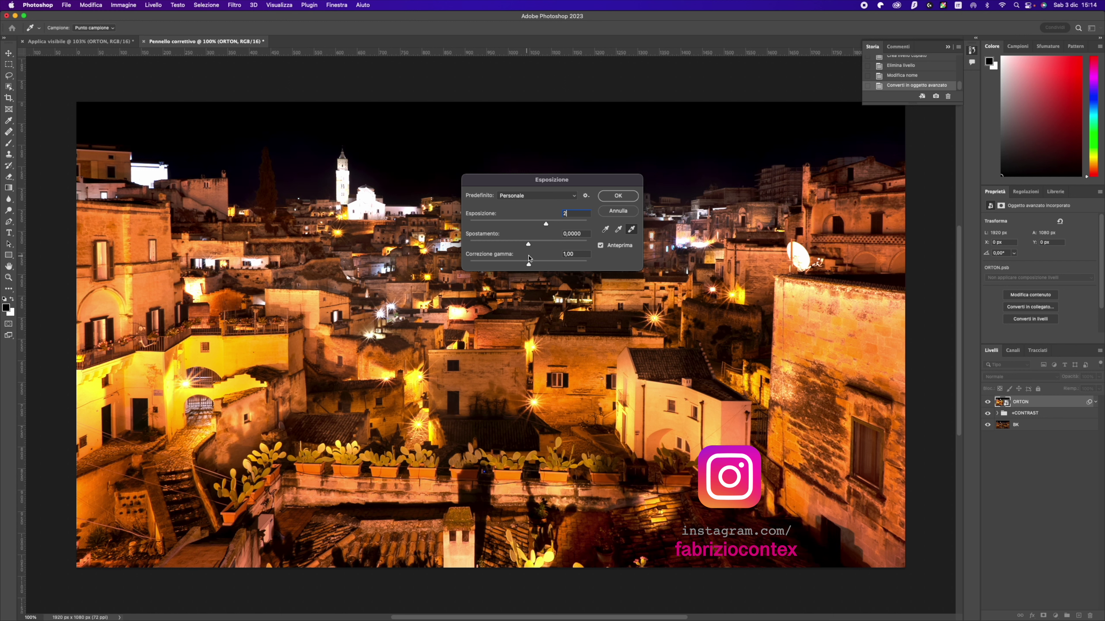
pyautogui.click(621, 197)
pyautogui.press('v')
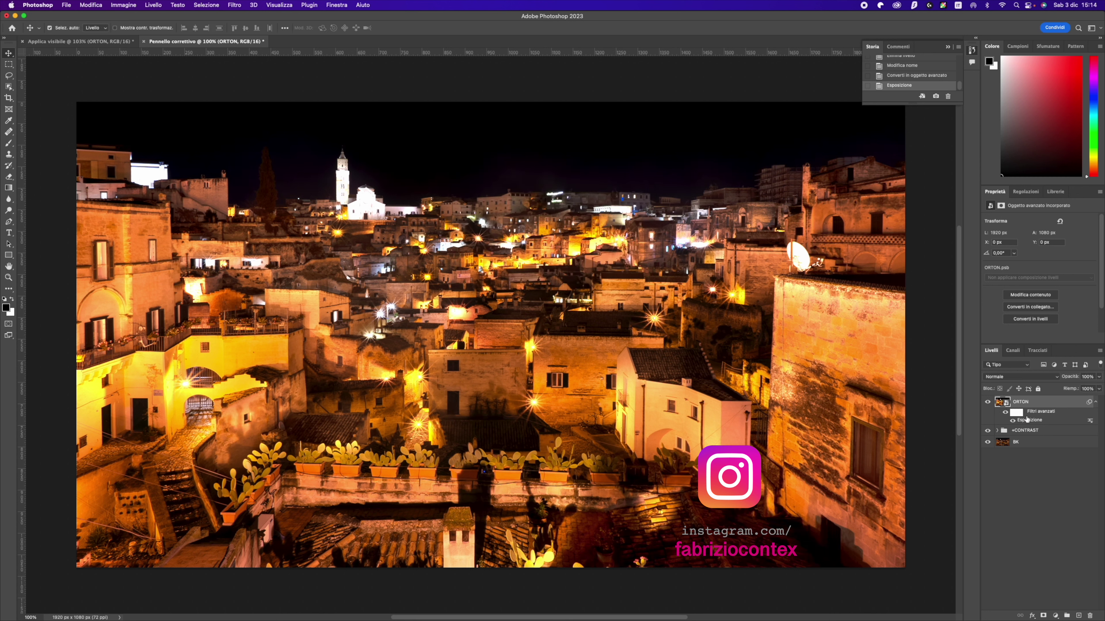
pyautogui.click(1012, 421)
pyautogui.click(1012, 421)
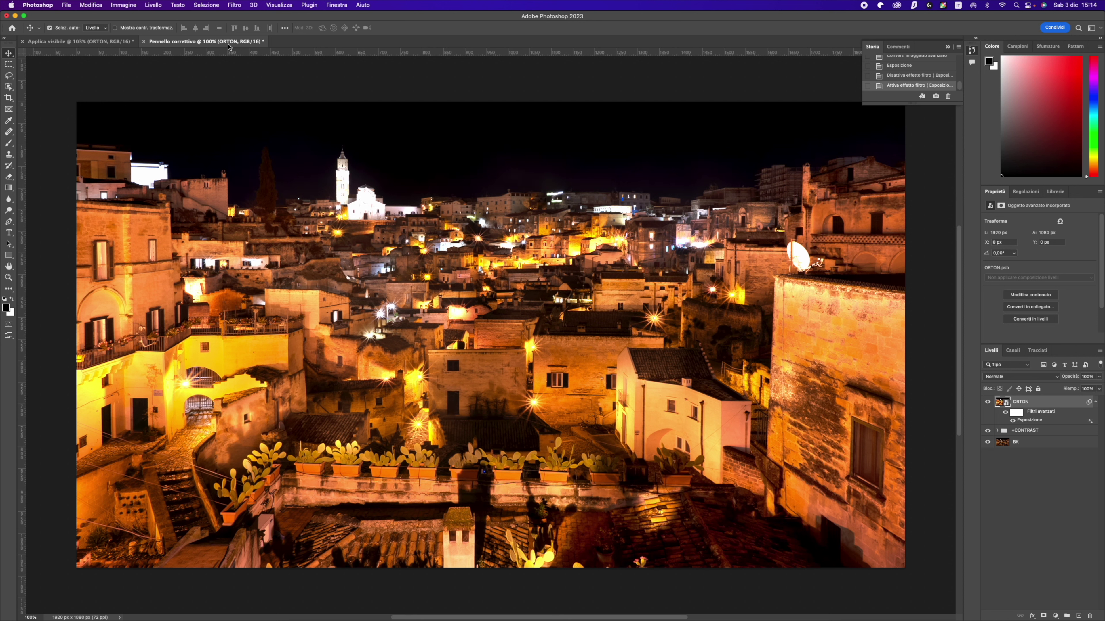
# Step: Apply a Gaussian blur (Controllo sfocatura) to ORTON, trying radii of 5 and 40 pixels before settling on 10 pixels
pyautogui.click(235, 5)
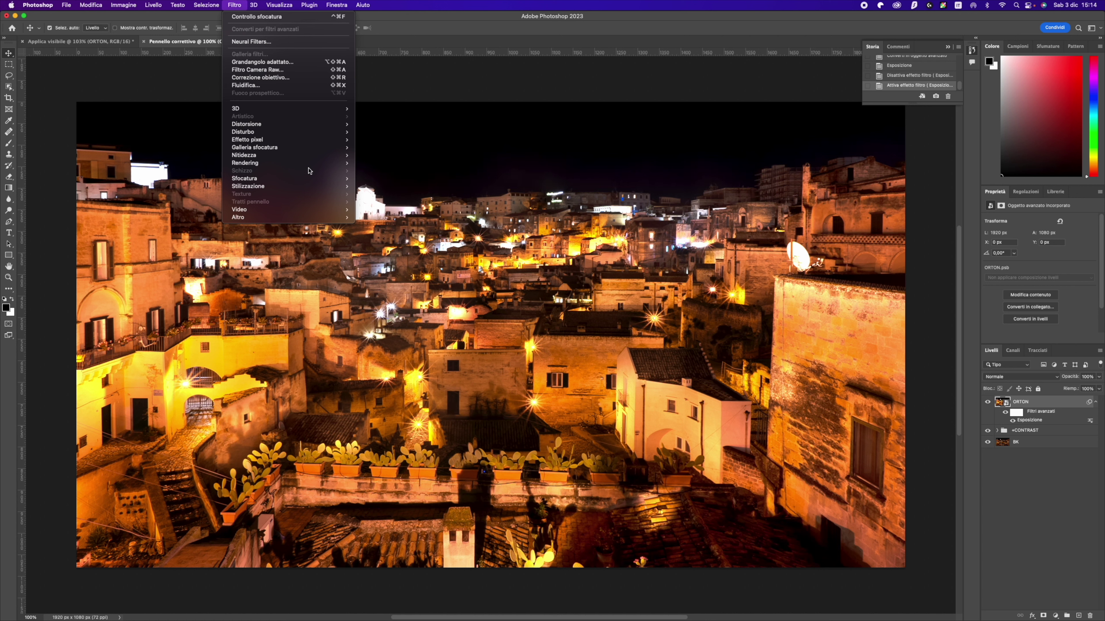
pyautogui.moveTo(278, 179)
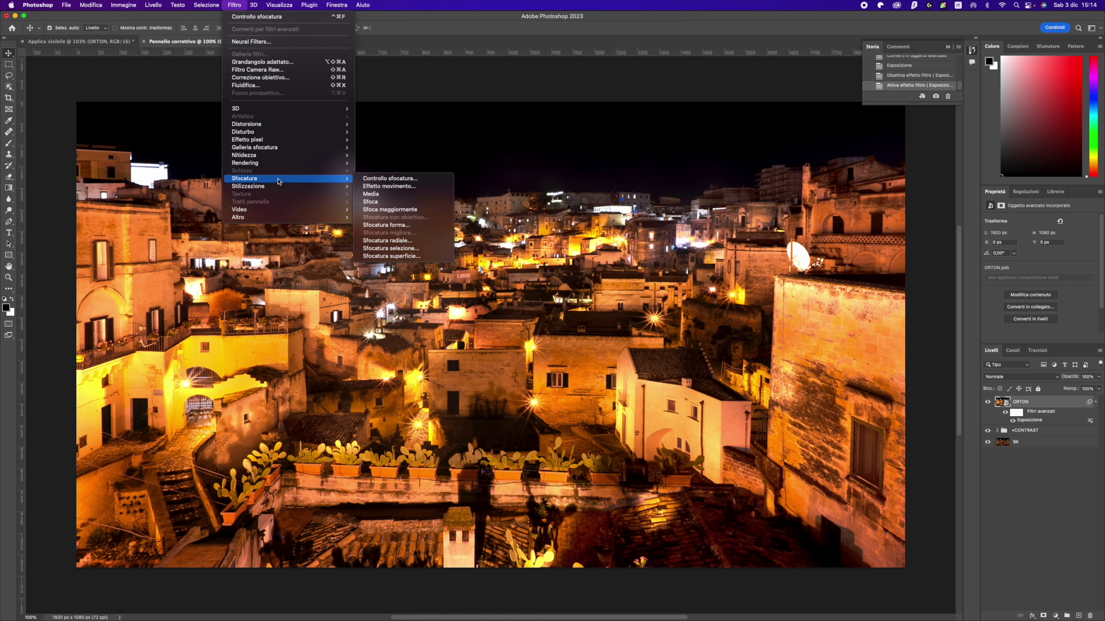
pyautogui.click(422, 179)
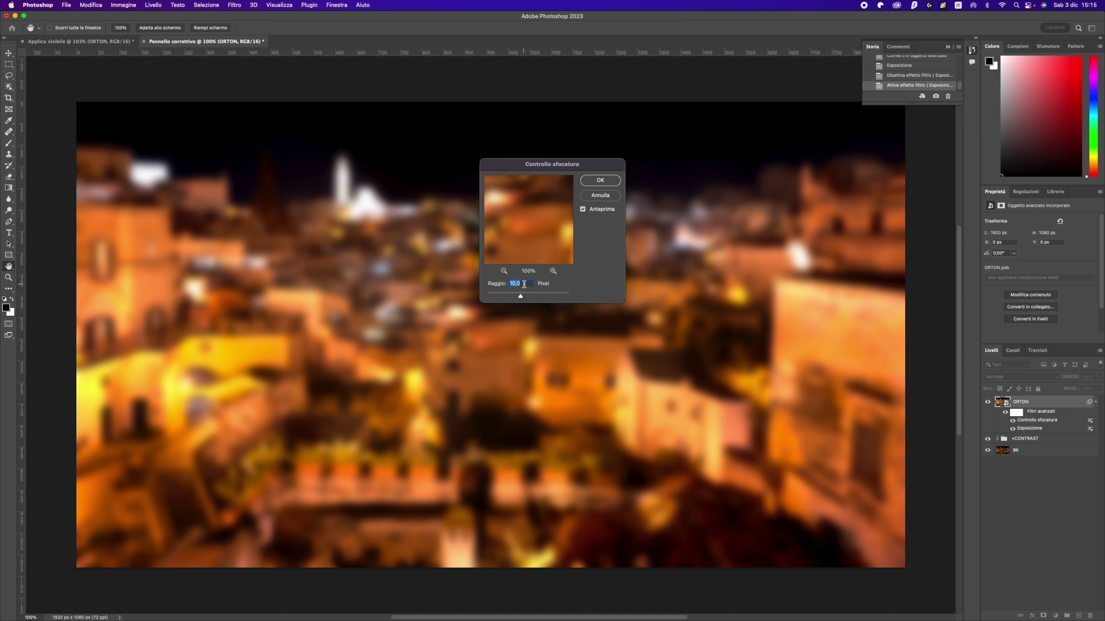
pyautogui.write('5')
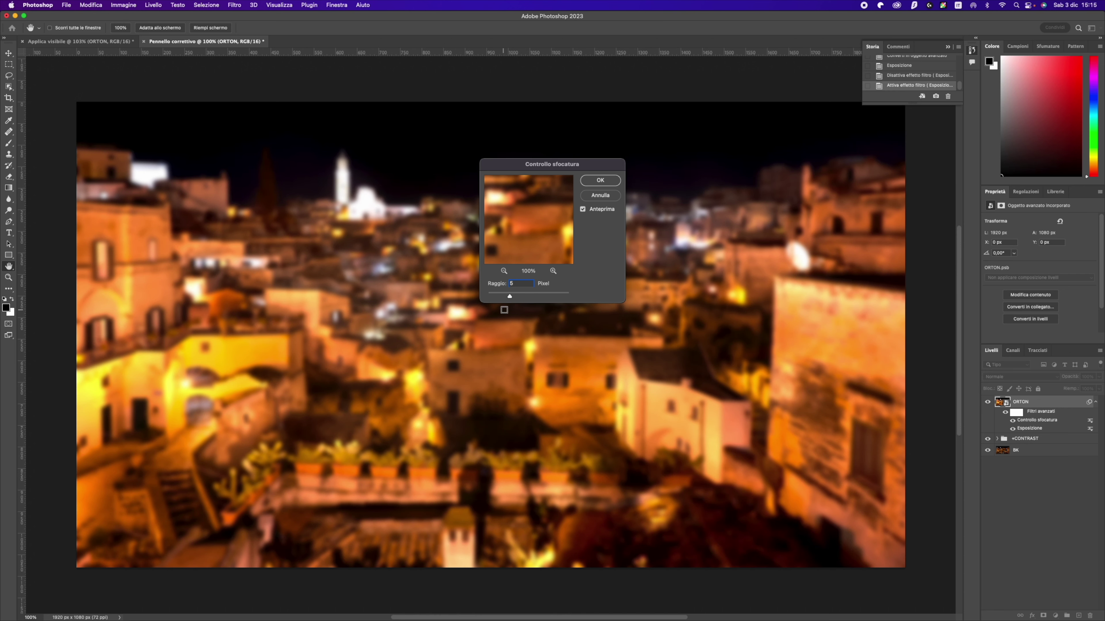
pyautogui.doubleClick(519, 283)
pyautogui.write('40')
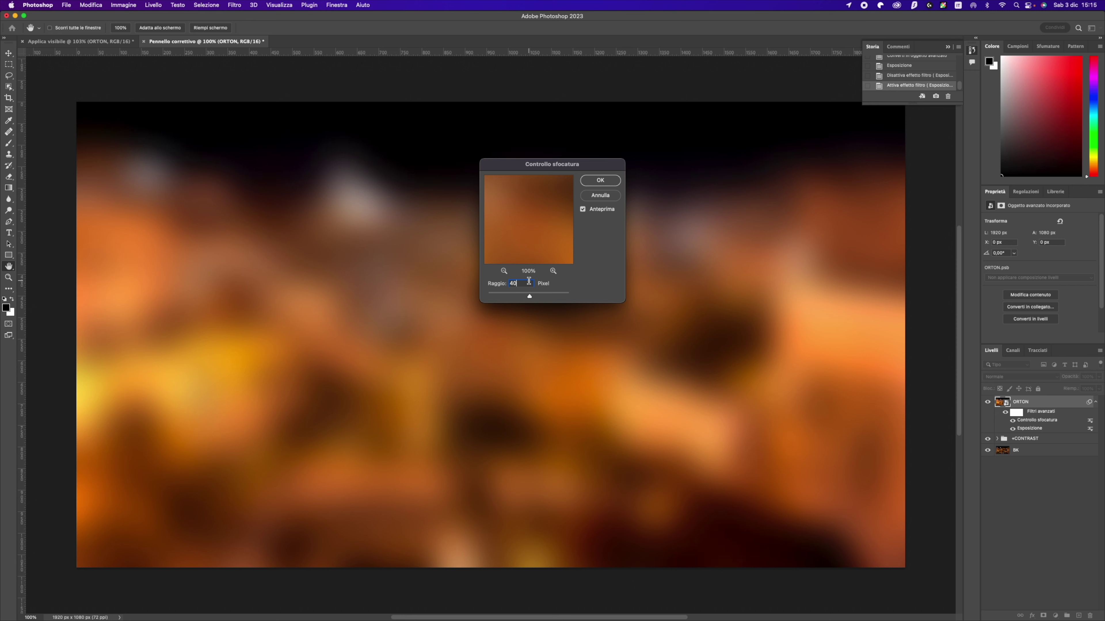
pyautogui.write('10')
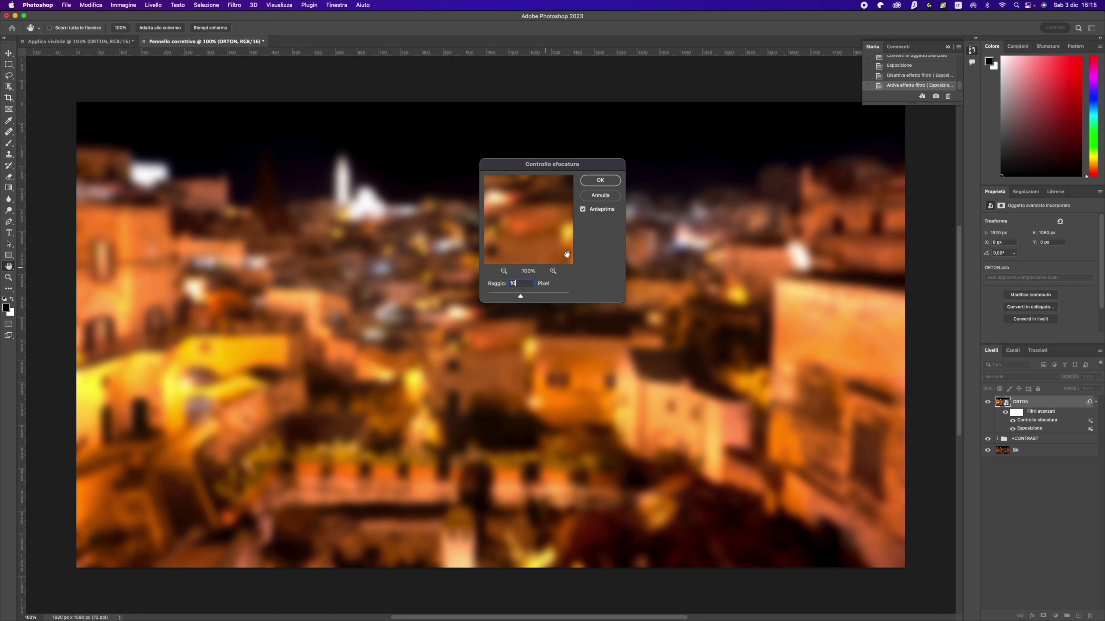
pyautogui.click(600, 181)
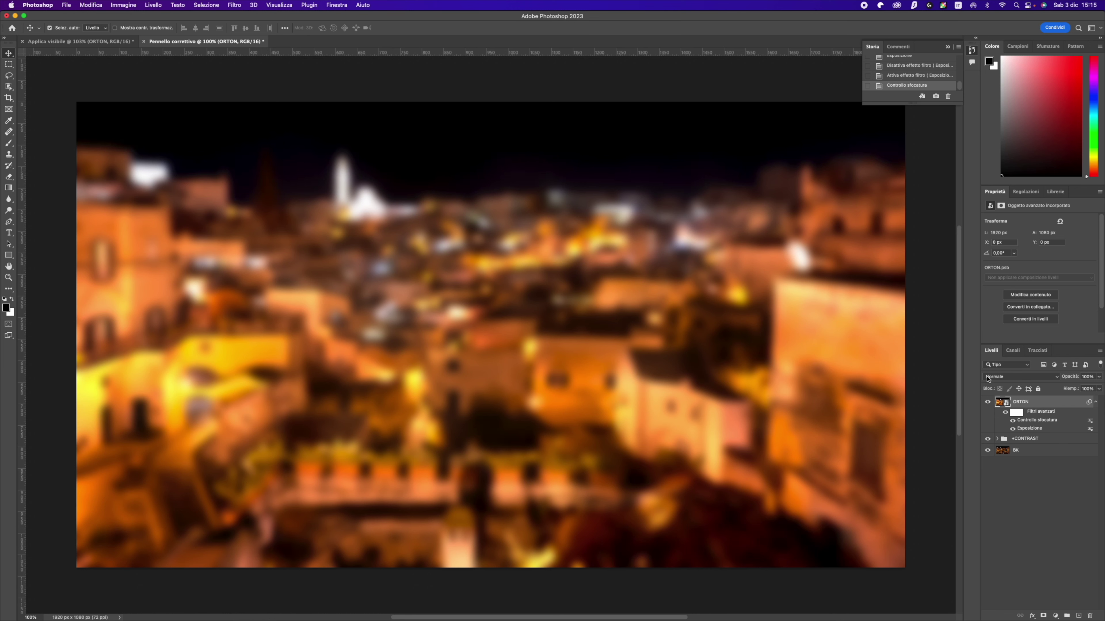
# Step: Set ORTON's blend mode to Multiply (Moltiplica) and change its Exposure smart filter to 5
pyautogui.click(1057, 378)
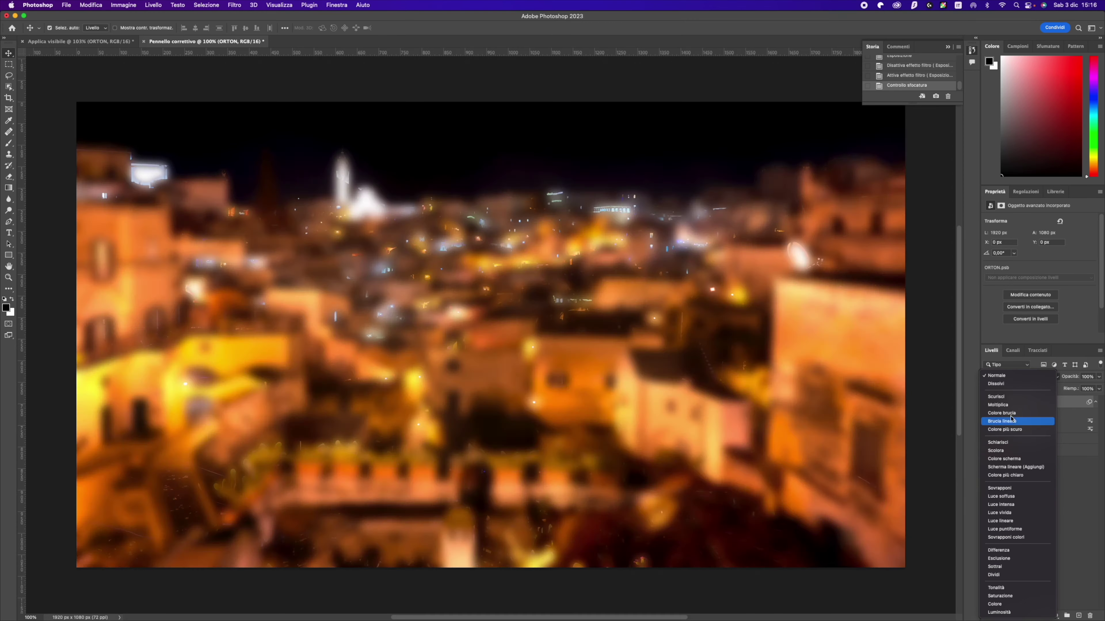
pyautogui.click(1008, 406)
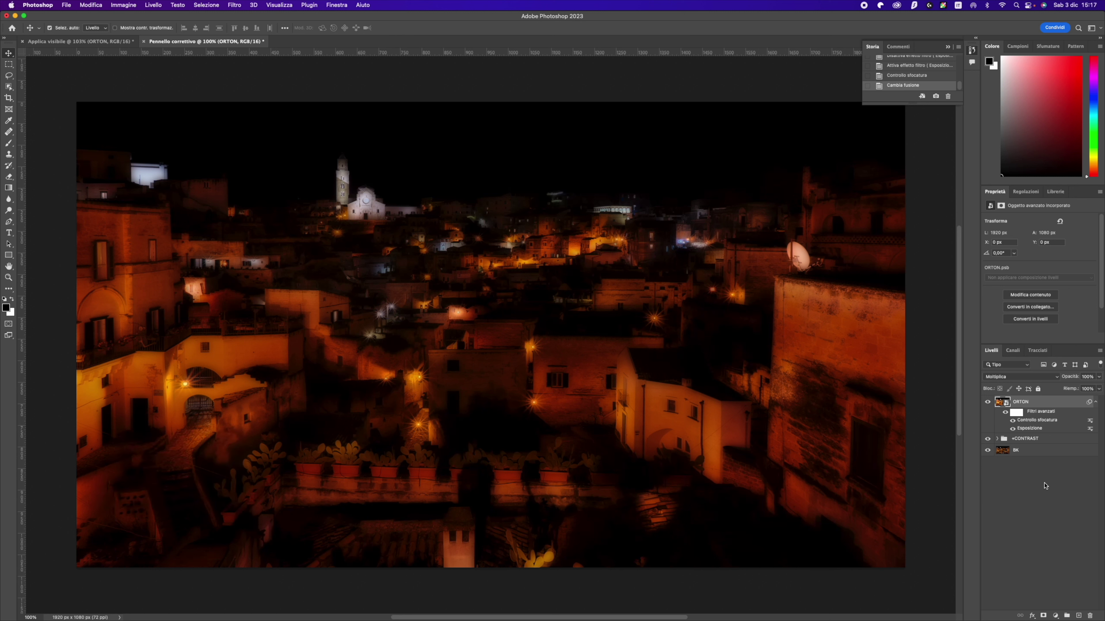
pyautogui.doubleClick(1027, 428)
pyautogui.click(564, 252)
pyautogui.click(552, 231)
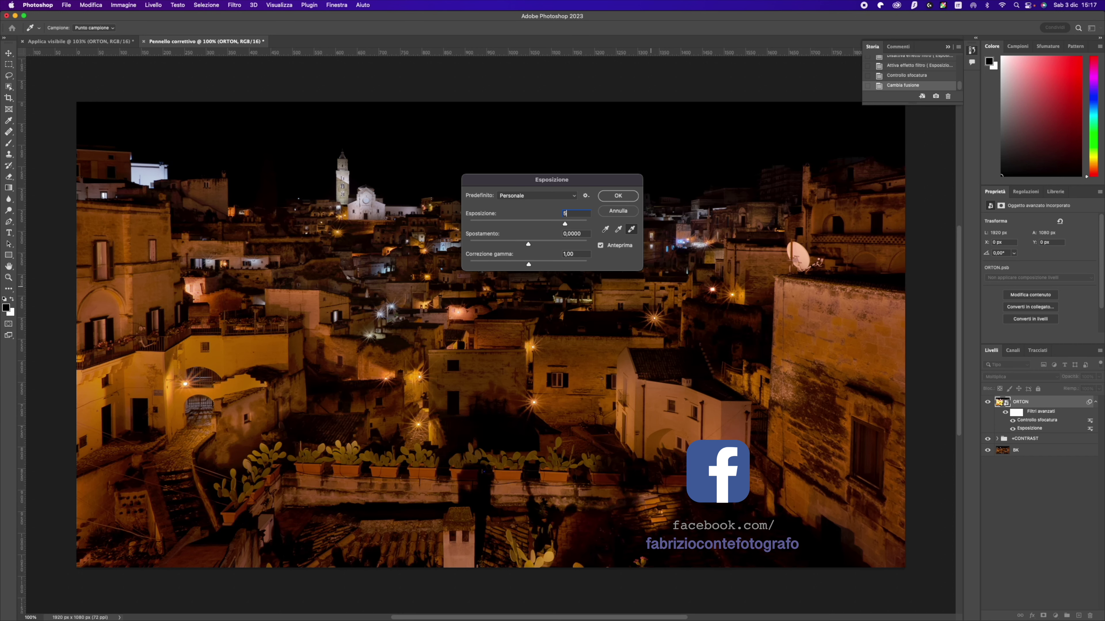
pyautogui.click(617, 197)
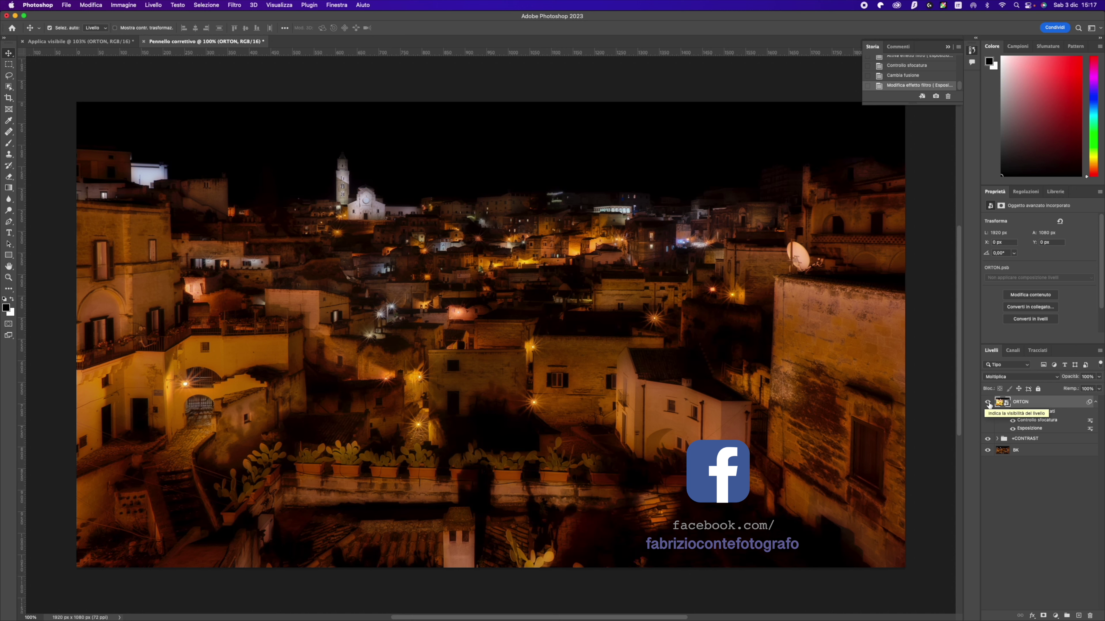
# Step: Compare the image with and without the ORTON layer by toggling its visibility
pyautogui.click(988, 404)
pyautogui.click(989, 404)
pyautogui.click(989, 404)
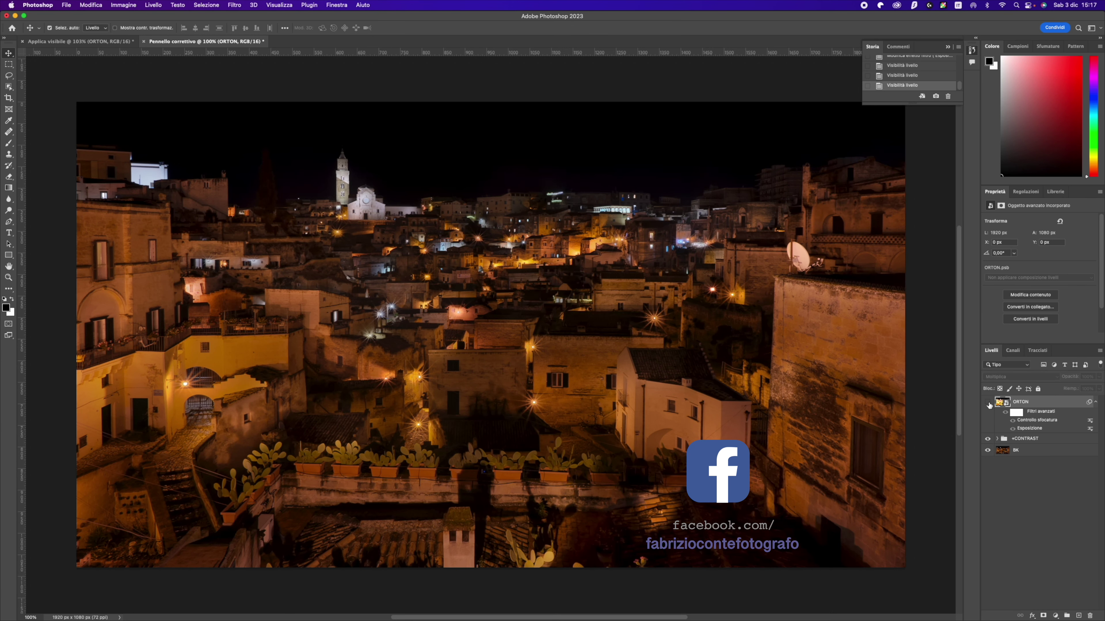
pyautogui.click(988, 404)
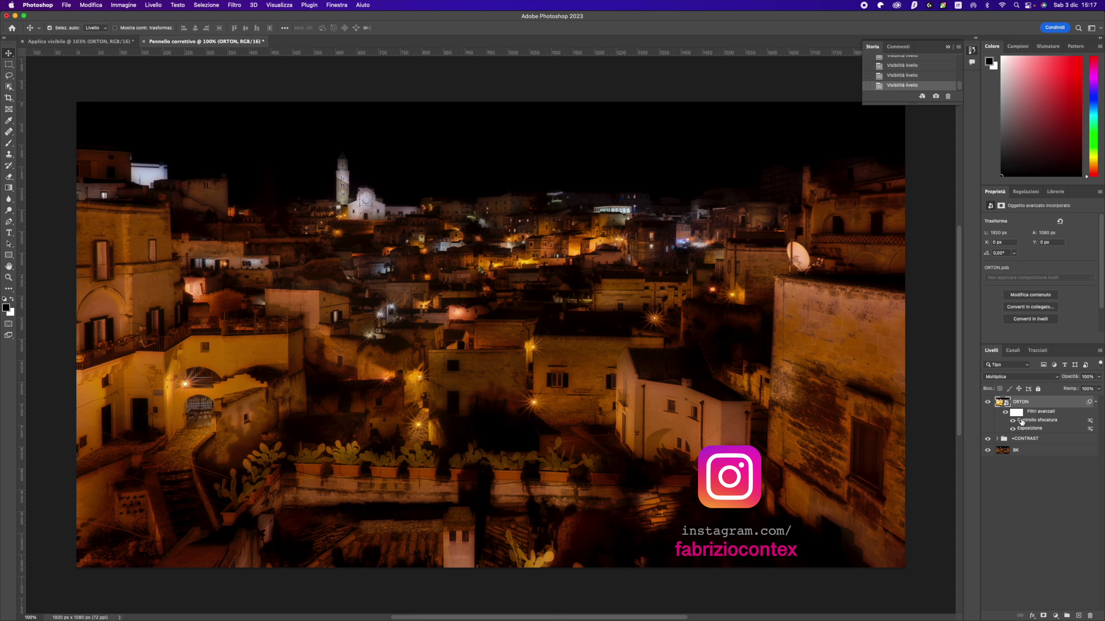
# Step: Try a radius of 126,6 pixels in ORTON's Controllo sfocatura smart filter, then return it to a small radius
pyautogui.doubleClick(1027, 420)
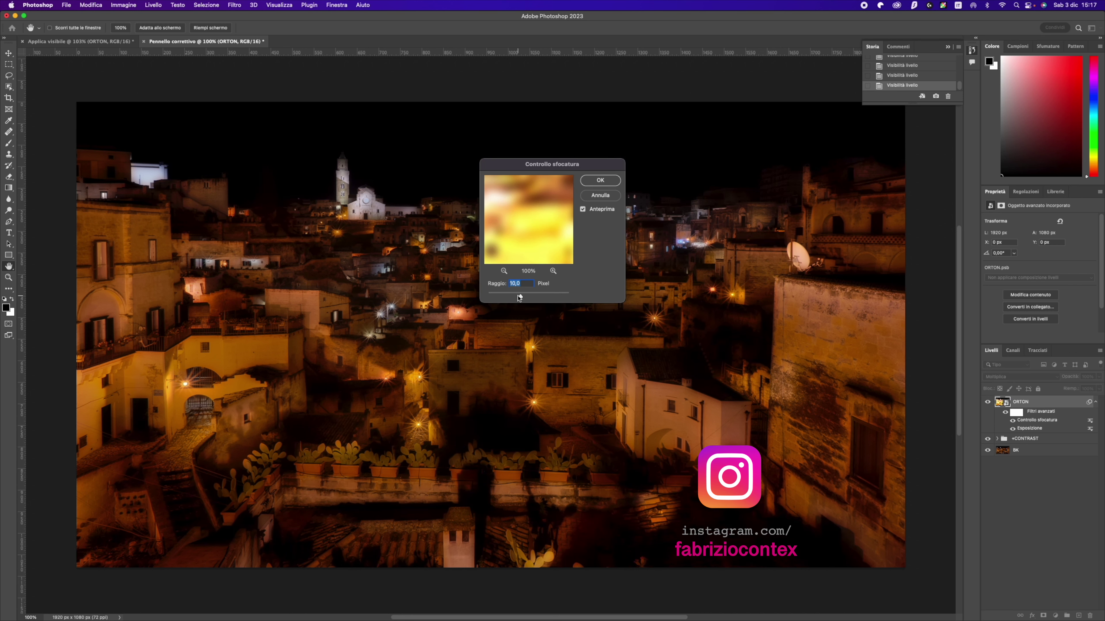
pyautogui.moveTo(520, 296); pyautogui.dragTo(544, 296)
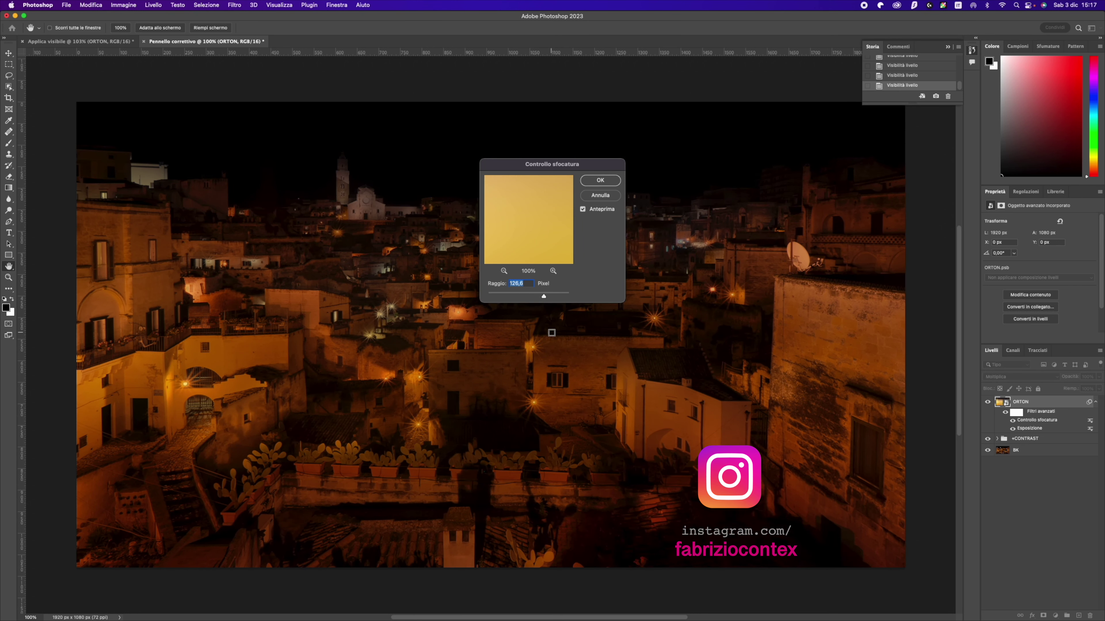
pyautogui.moveTo(544, 296)
pyautogui.mouseDown()
pyautogui.moveTo(512, 298)
pyautogui.moveTo(576, 300)
pyautogui.moveTo(532, 298)
pyautogui.moveTo(543, 299)
pyautogui.mouseUp()
pyautogui.write('1')
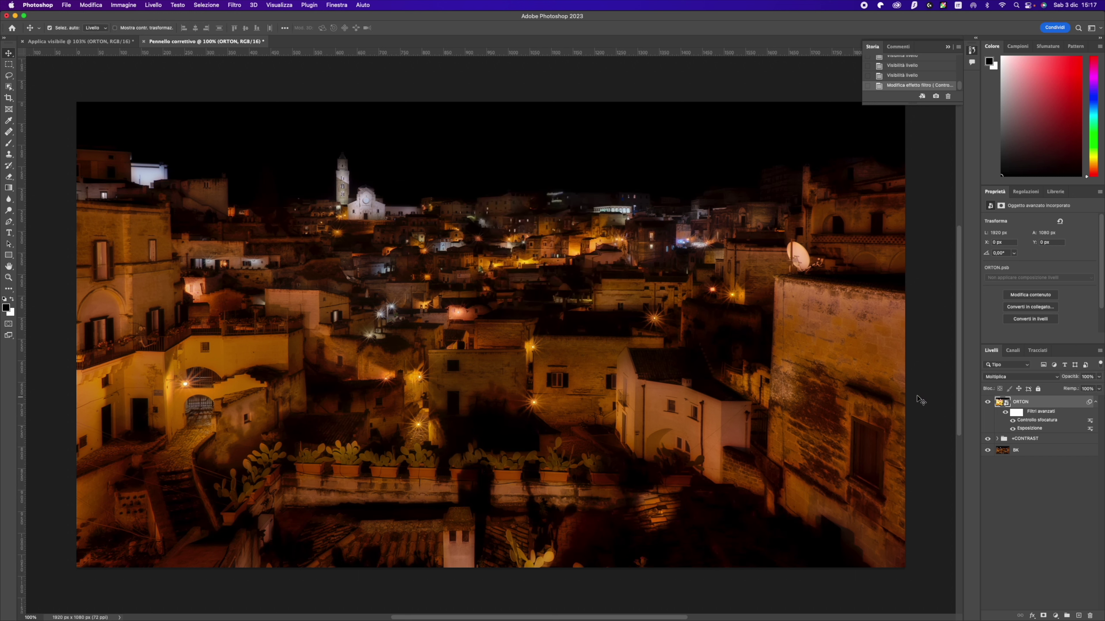
# Step: Adjust ORTON's Exposure (Esposizione) smart filter, ending at an exposure of +5
pyautogui.doubleClick(1030, 428)
pyautogui.moveTo(564, 224)
pyautogui.mouseDown()
pyautogui.moveTo(511, 225)
pyautogui.moveTo(565, 226)
pyautogui.mouseUp()
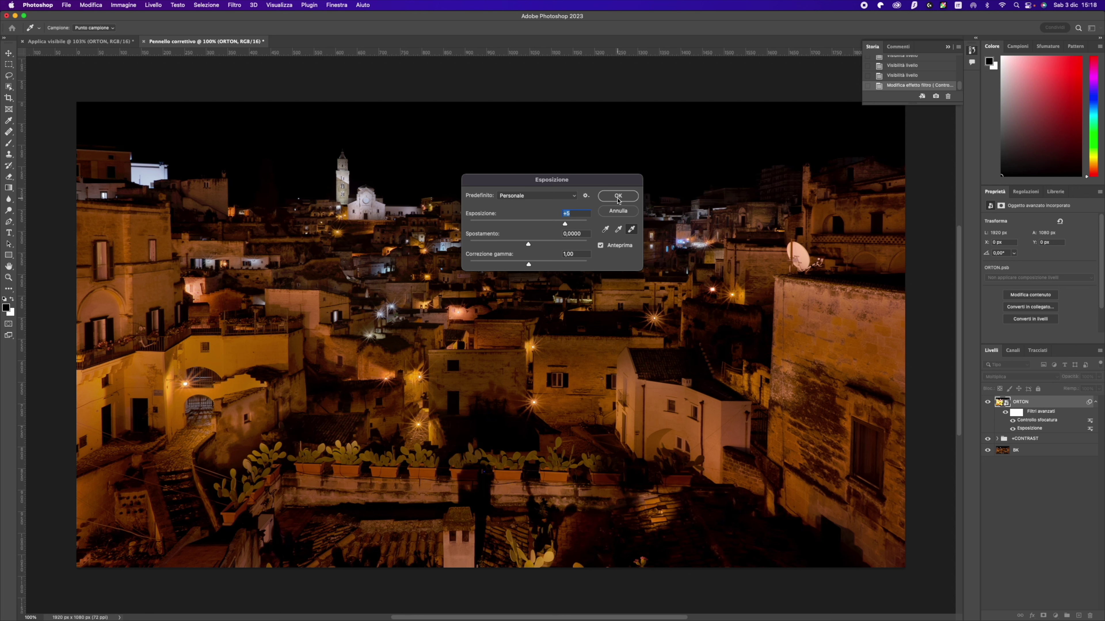
pyautogui.click(604, 199)
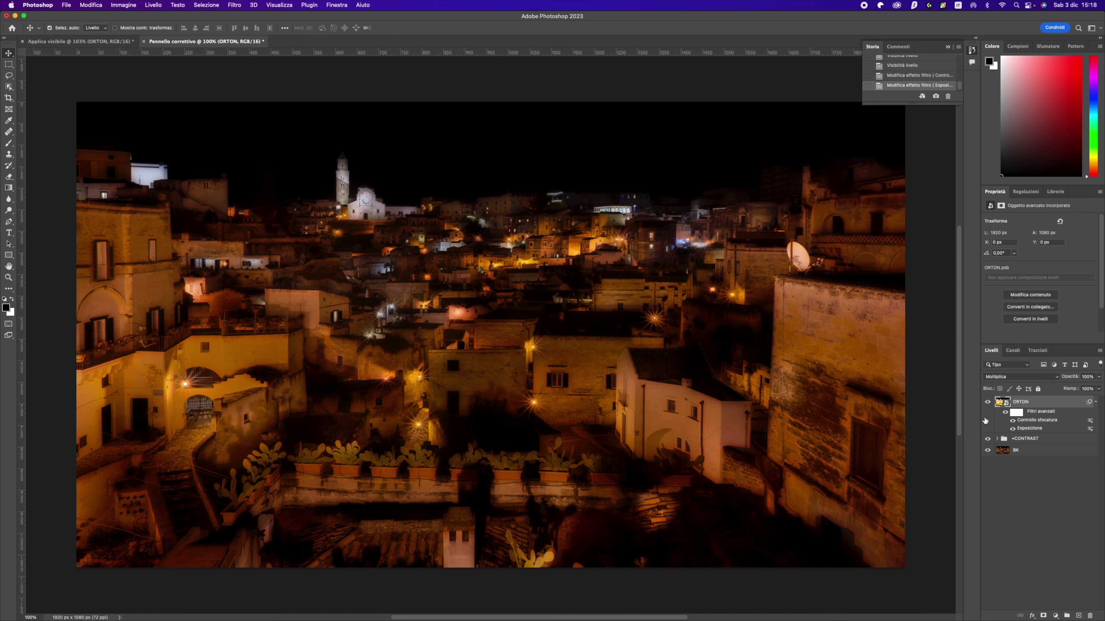
# Step: Preview the darkening, lightening and contrast blend modes on ORTON and choose Overlay (Sovrapponi)
pyautogui.click(1028, 377)
pyautogui.press('Down')
pyautogui.press('Down')
pyautogui.press('Down')
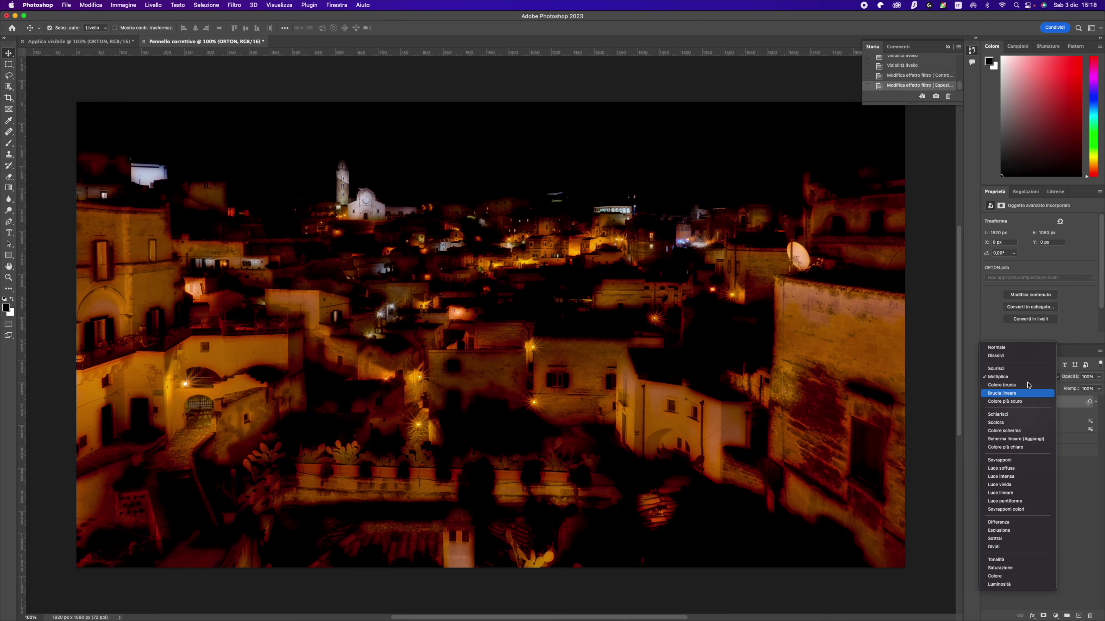
pyautogui.press('Down')
pyautogui.press('Down')
pyautogui.press('Down')
pyautogui.press('Down')
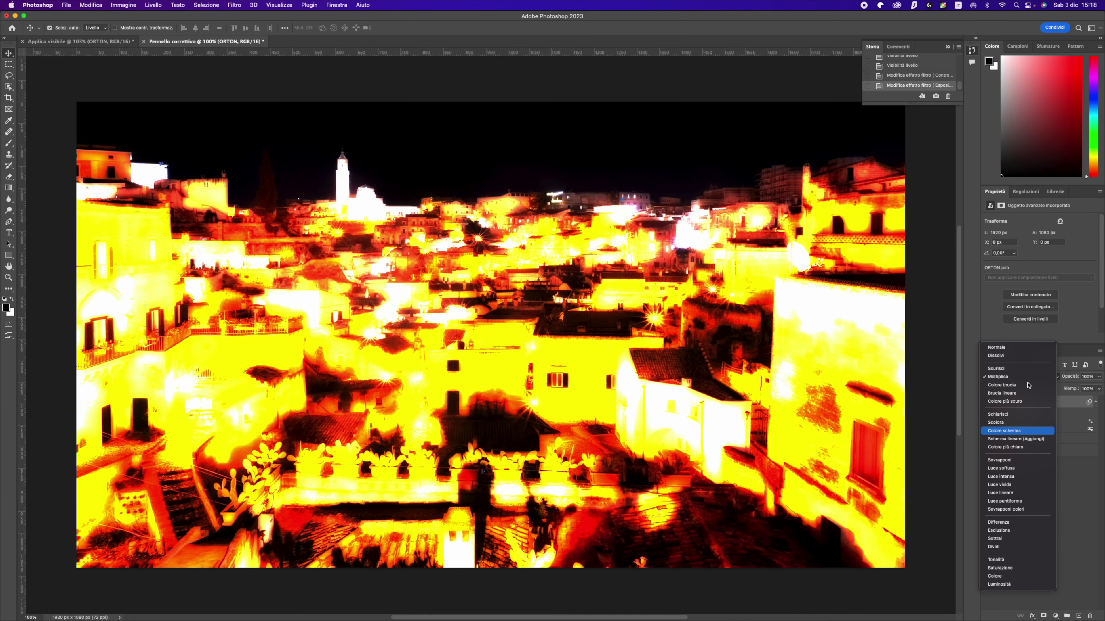
pyautogui.press('Down')
pyautogui.press('Down')
pyautogui.press('Down')
pyautogui.press('Down')
pyautogui.press('Down')
pyautogui.press('Down')
pyautogui.press('Down')
pyautogui.press('Down')
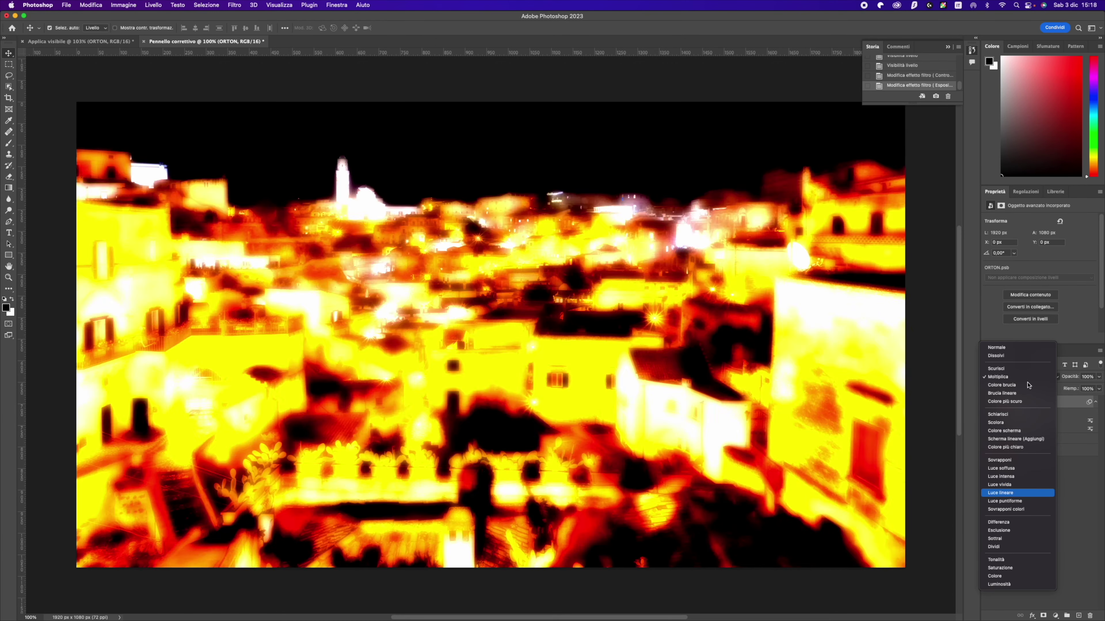
pyautogui.press('Up')
pyautogui.press('Up')
pyautogui.press('Up')
pyautogui.press('Up')
pyautogui.press('Up')
pyautogui.press('Up')
pyautogui.press('Up')
pyautogui.press('Up')
pyautogui.press('Up')
pyautogui.press('Up')
pyautogui.press('Up')
pyautogui.press('Up')
pyautogui.press('Up')
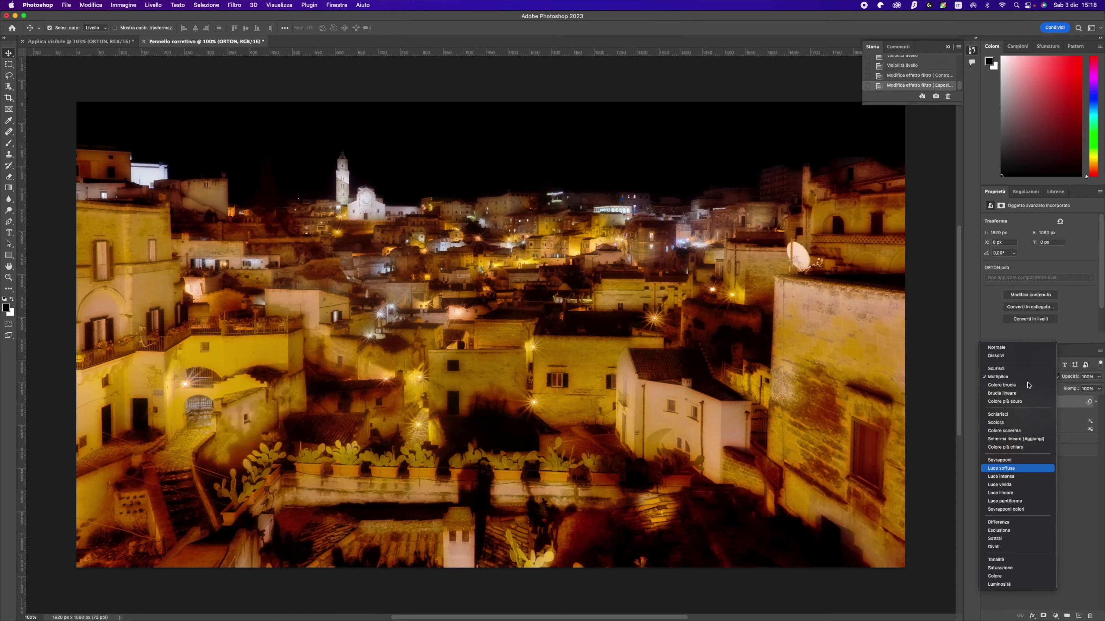
pyautogui.press('Down')
pyautogui.press('Down')
pyautogui.press('Down')
pyautogui.press('Down')
pyautogui.press('Down')
pyautogui.press('Down')
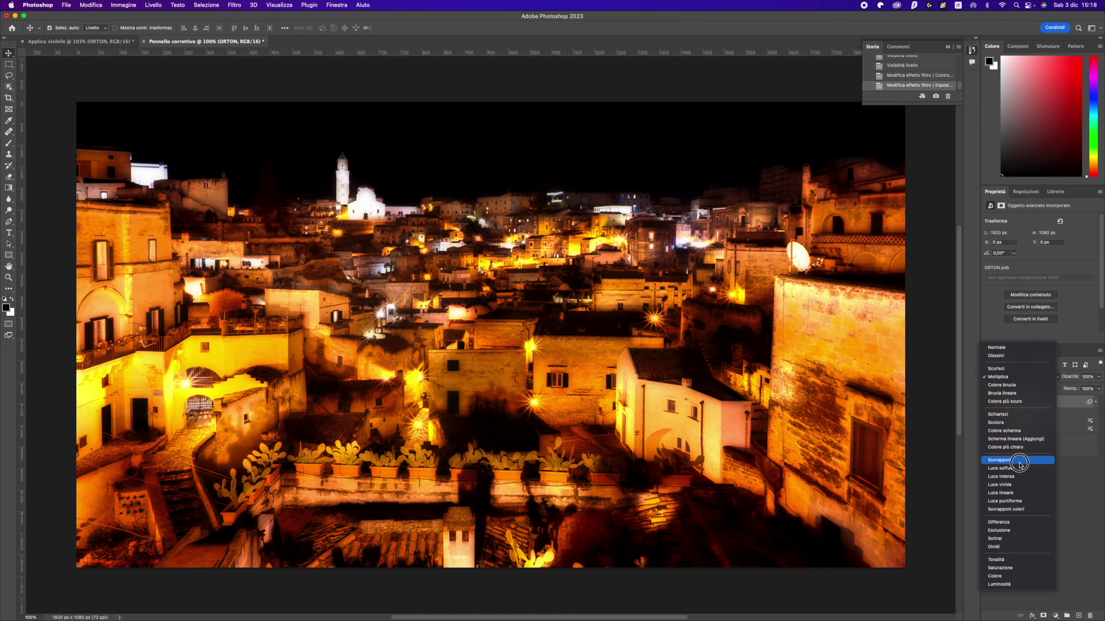
pyautogui.click(1018, 459)
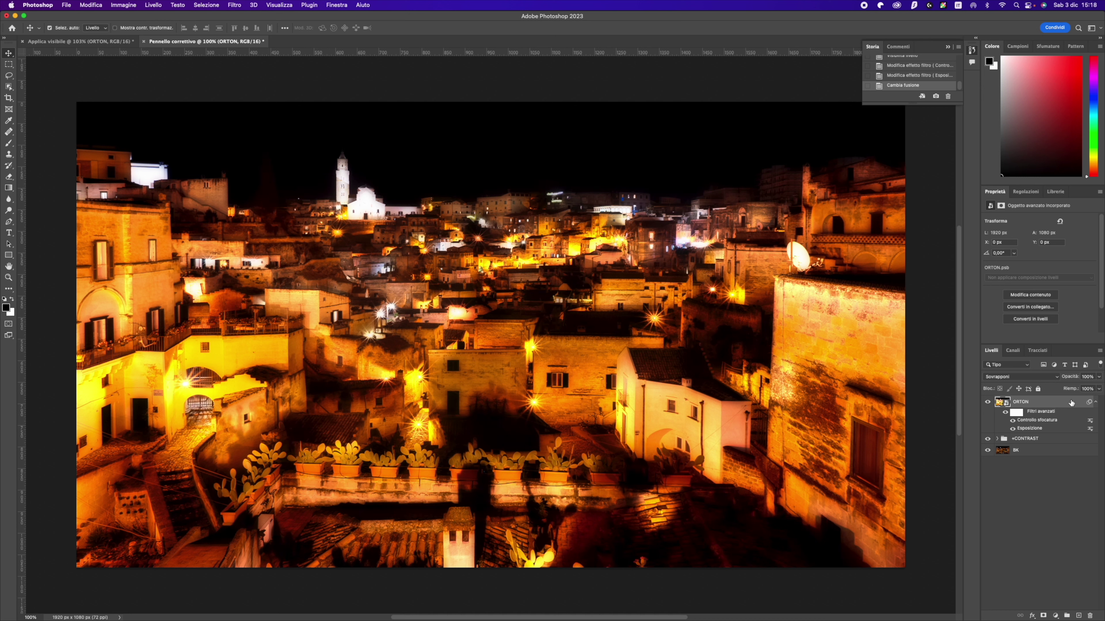
# Step: Set ORTON's Blend If (Fondi se) ranges to 218/255 highlights for this layer, and 0/68 shadows and 197/255 highlights for the underlying layer
pyautogui.doubleClick(1059, 403)
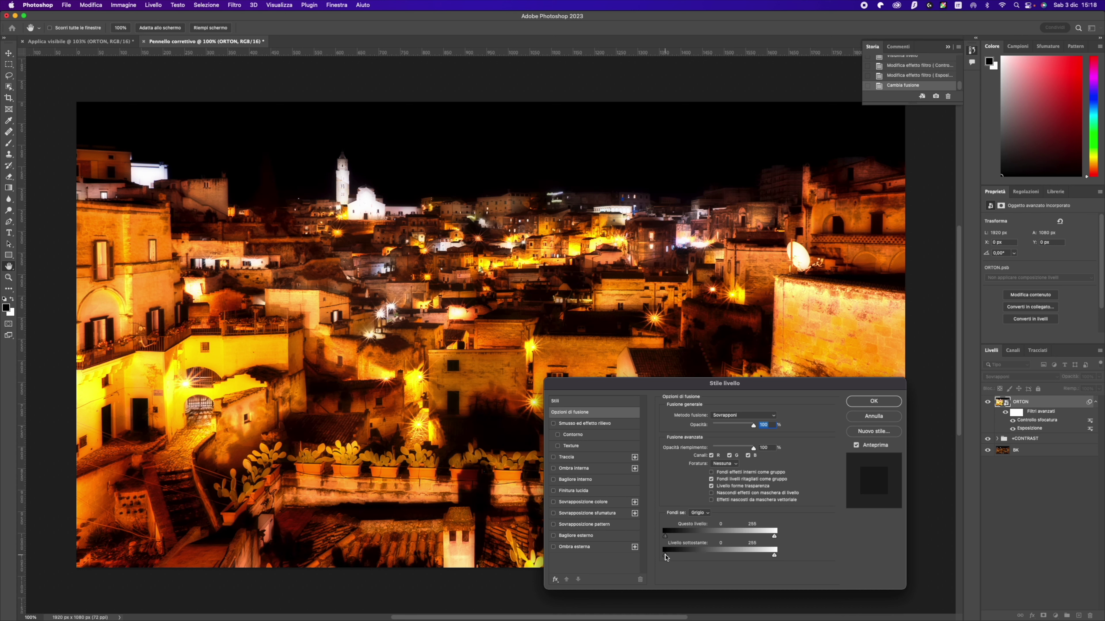
pyautogui.moveTo(666, 558); pyautogui.dragTo(694, 552)
pyautogui.moveTo(774, 556); pyautogui.dragTo(758, 537)
pyautogui.click(874, 401)
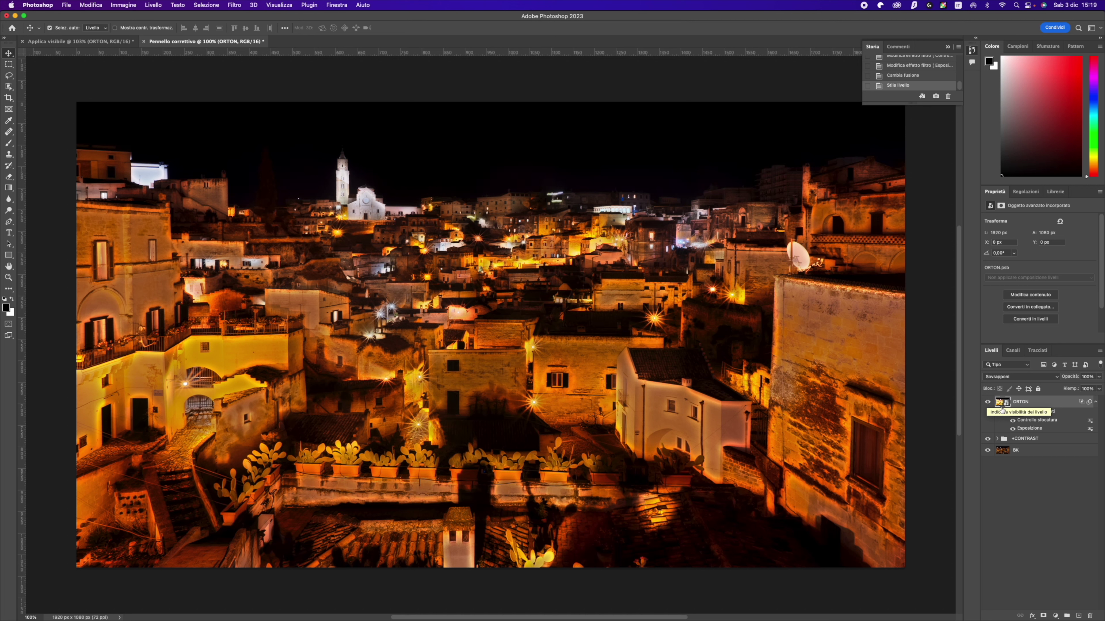
# Step: Reset ORTON's Blend If (Fondi se) ranges to the full 0 to 255 for both this layer and the underlying layer
pyautogui.click(1067, 400)
pyautogui.doubleClick(1068, 400)
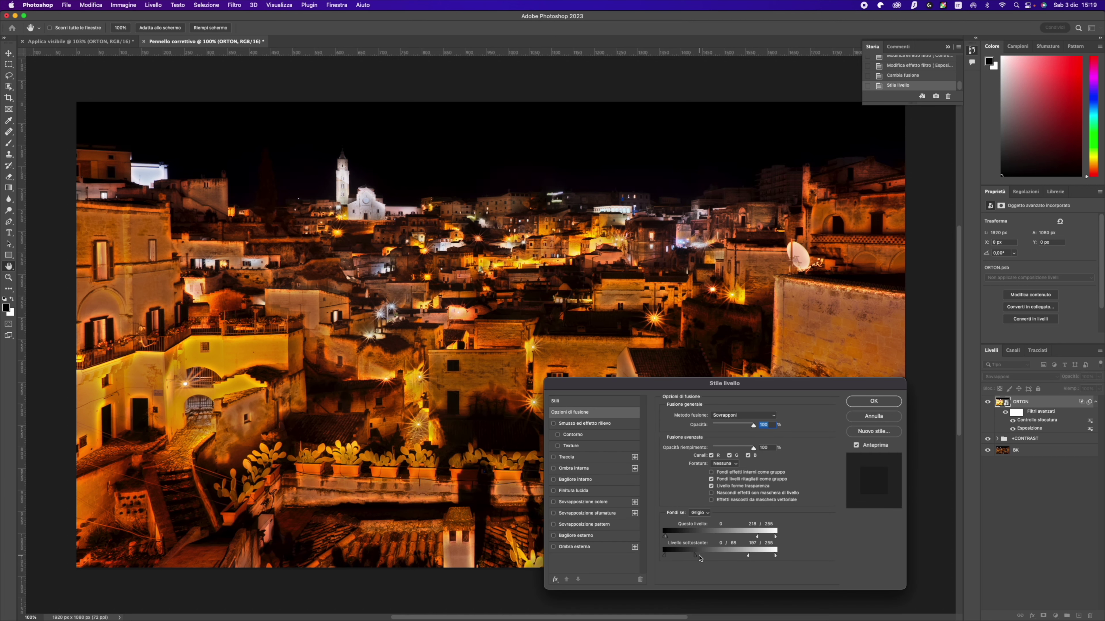
pyautogui.moveTo(748, 555); pyautogui.dragTo(779, 555)
pyautogui.click(774, 535)
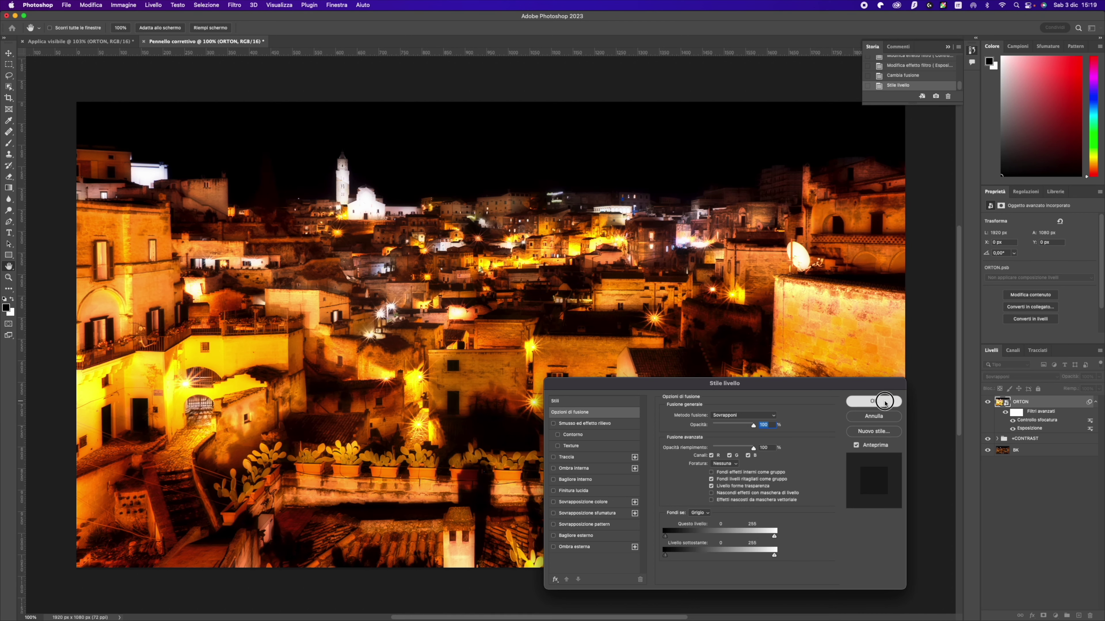
pyautogui.click(874, 401)
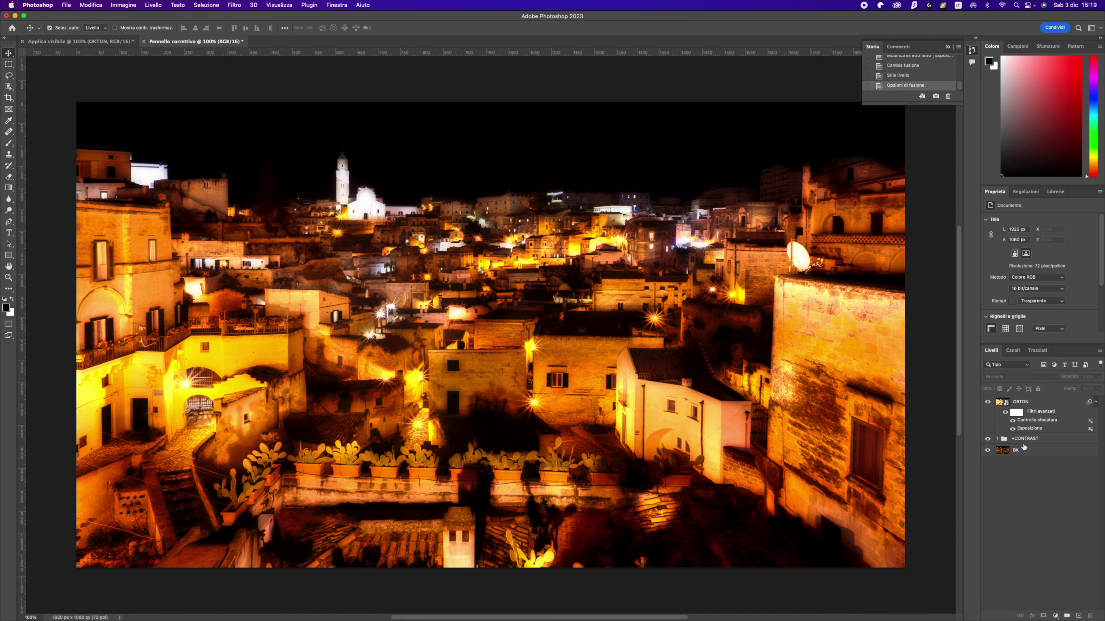
# Step: Set ORTON's blend mode back to Multiply (Moltiplica) and deselect the layer
pyautogui.click(1027, 406)
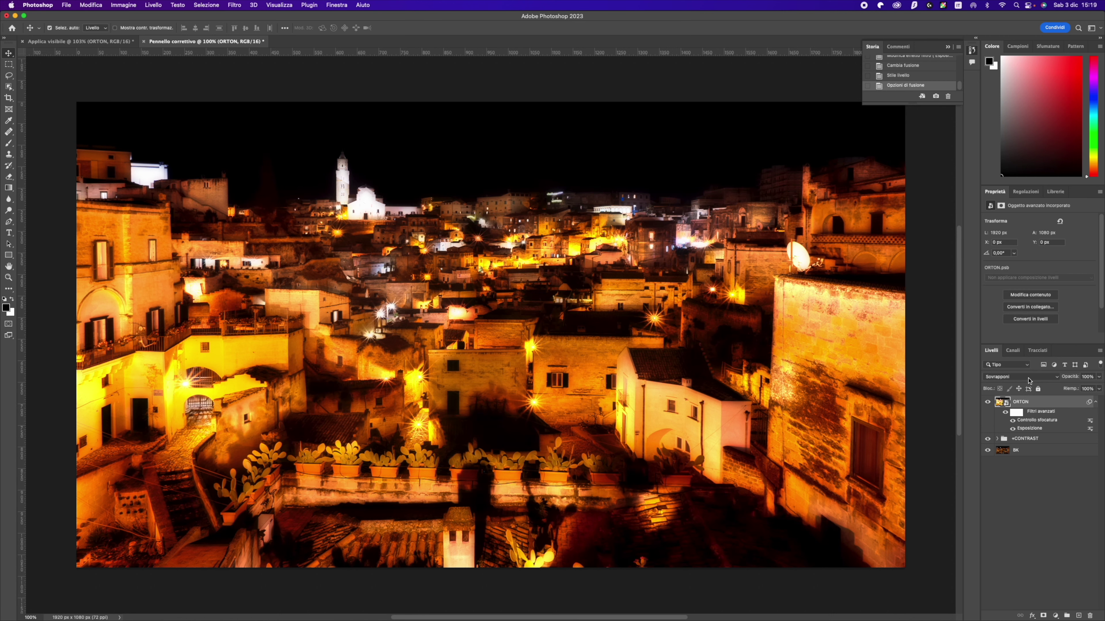
pyautogui.click(1030, 376)
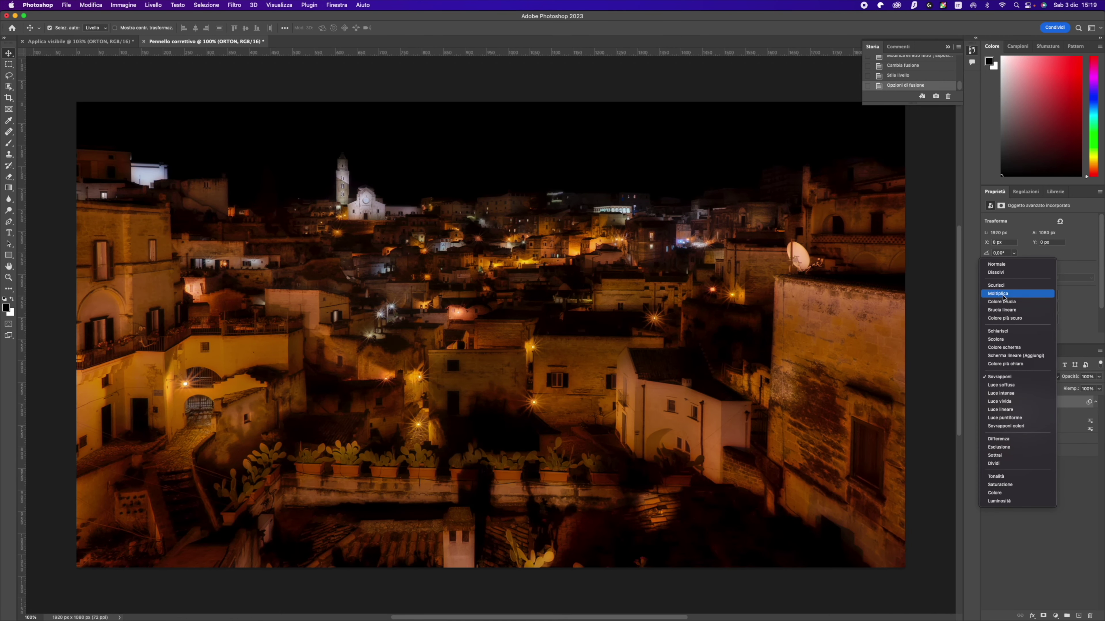
pyautogui.click(1001, 385)
pyautogui.click(1040, 522)
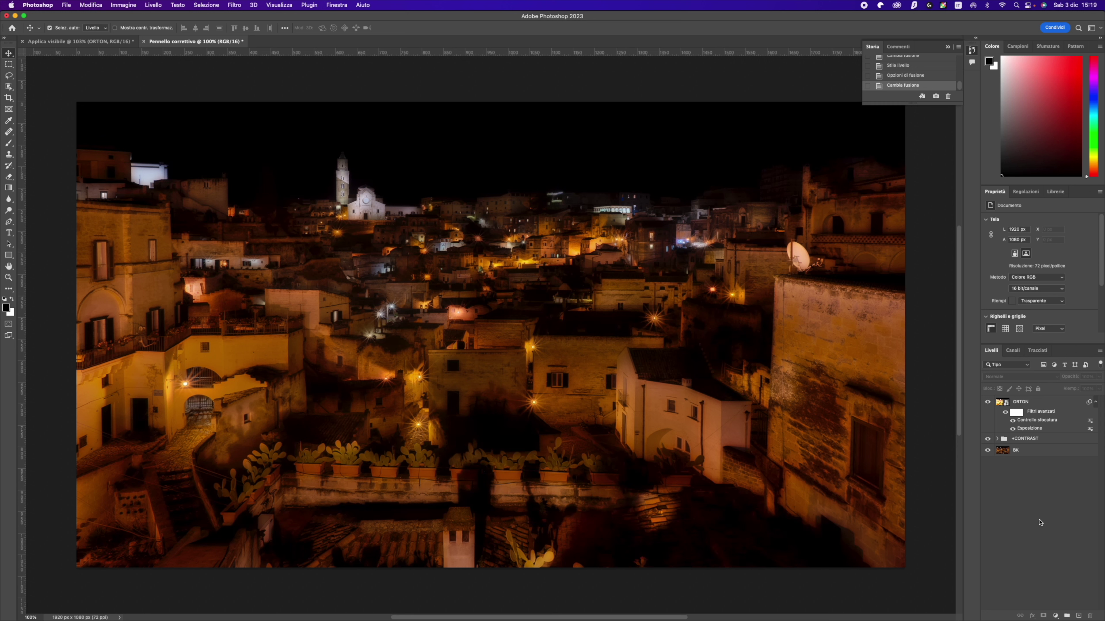